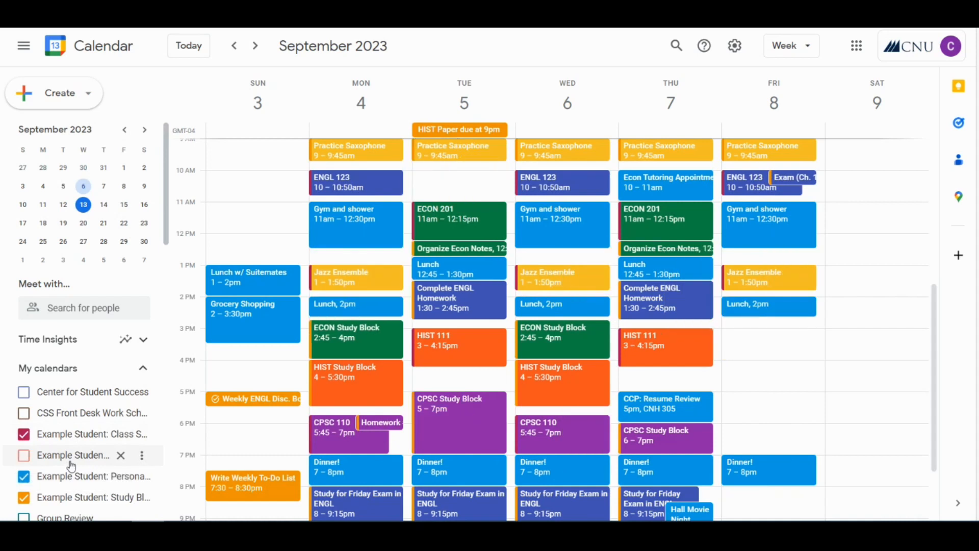
Show the Example Student: Office Hours calendar and look through the rest of the calendar list
{"action": "left_click", "coordinate": [71, 463]}
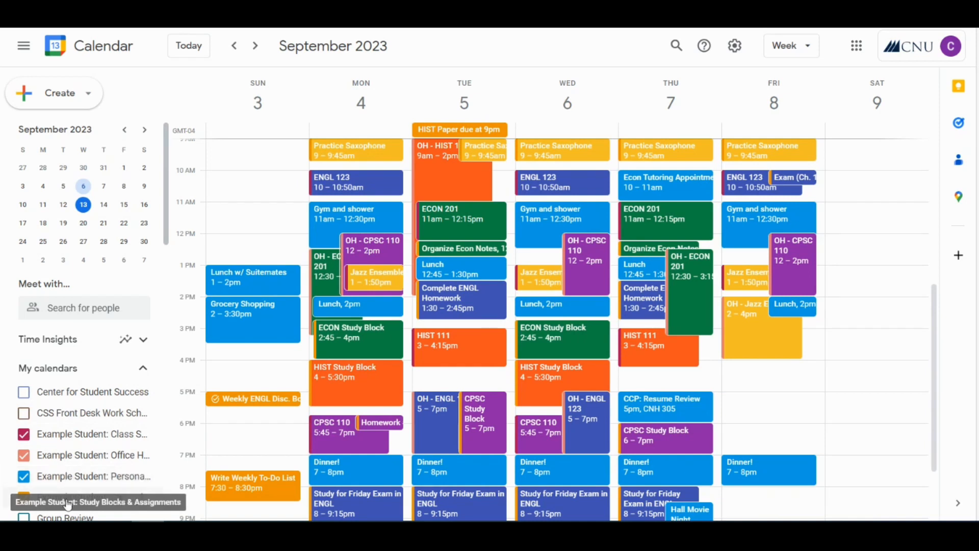
{"action": "scroll", "coordinate": [68, 503], "scroll_direction": "down", "scroll_amount": 2}
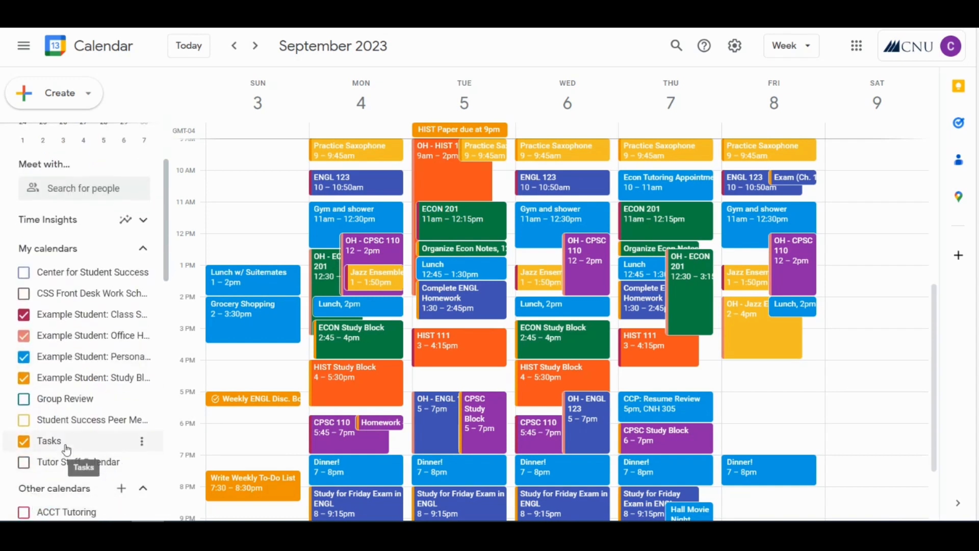
{"action": "scroll", "coordinate": [67, 450], "scroll_direction": "up", "scroll_amount": 1}
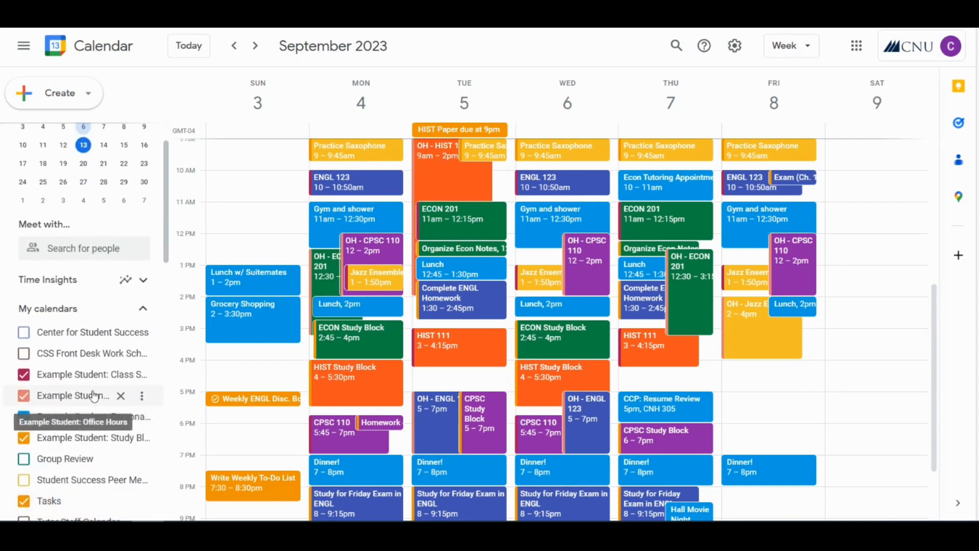
Hide the Office Hours, Personal & Self-Care, Study Blocks & Assignments and Tasks calendars, leaving only Example Student: Class Schedule shown
{"action": "left_click", "coordinate": [25, 395]}
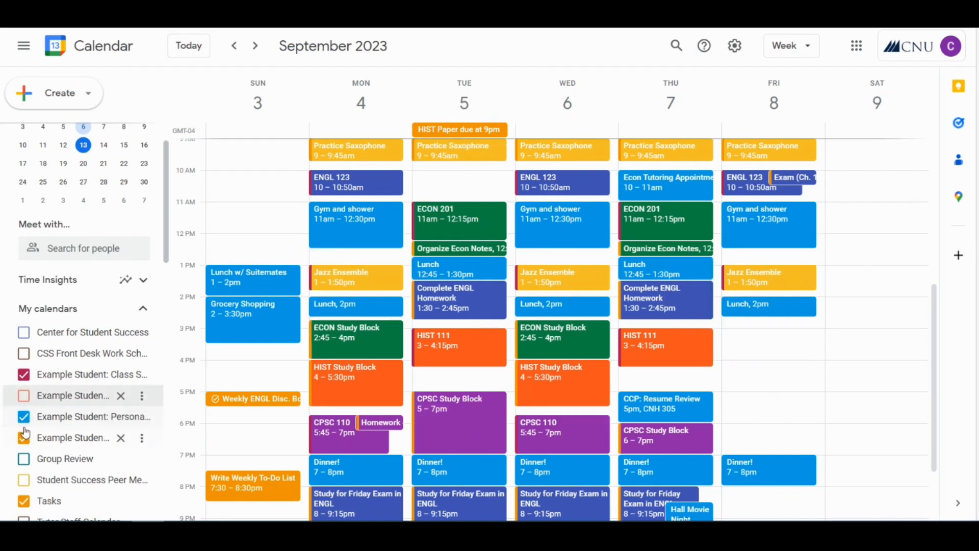
{"action": "left_click", "coordinate": [24, 418]}
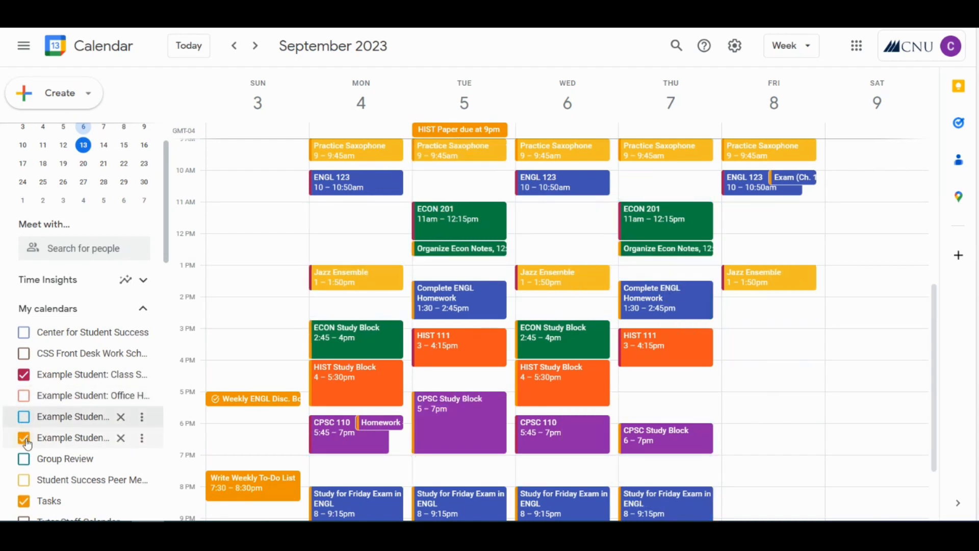
{"action": "left_click", "coordinate": [25, 439]}
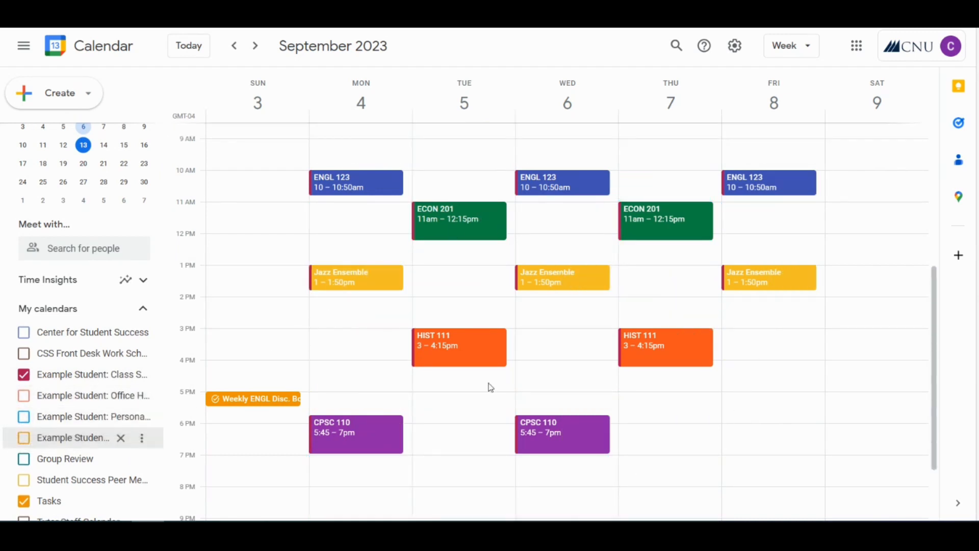
{"action": "left_click", "coordinate": [23, 501]}
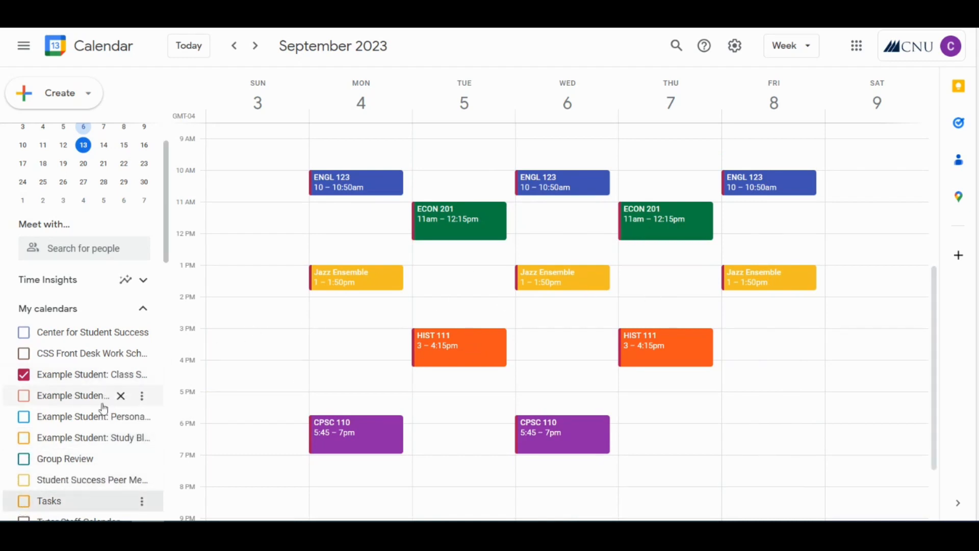
Show the Example Student: Personal & Self-Care calendar and look over its events through the late evening
{"action": "left_click", "coordinate": [24, 417]}
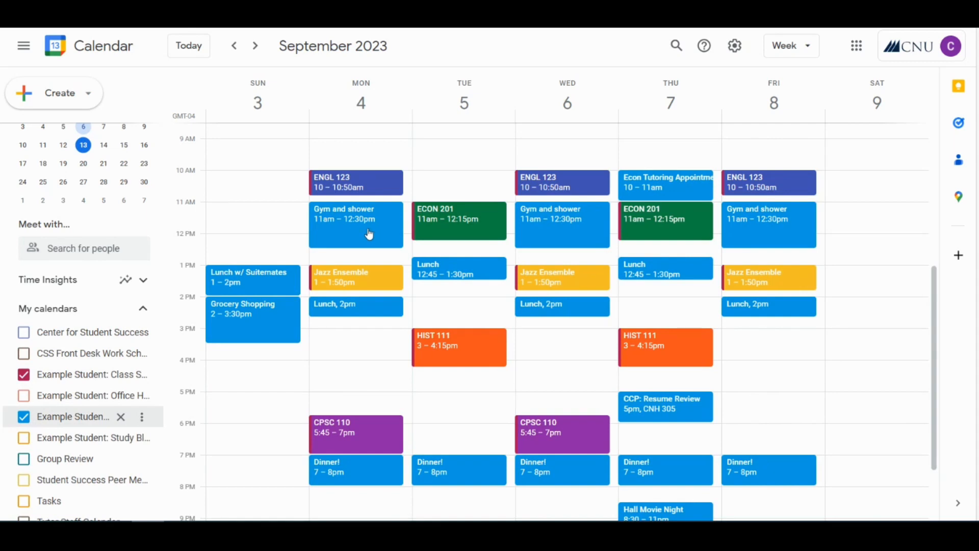
{"action": "scroll", "coordinate": [607, 372], "scroll_direction": "down", "scroll_amount": 2}
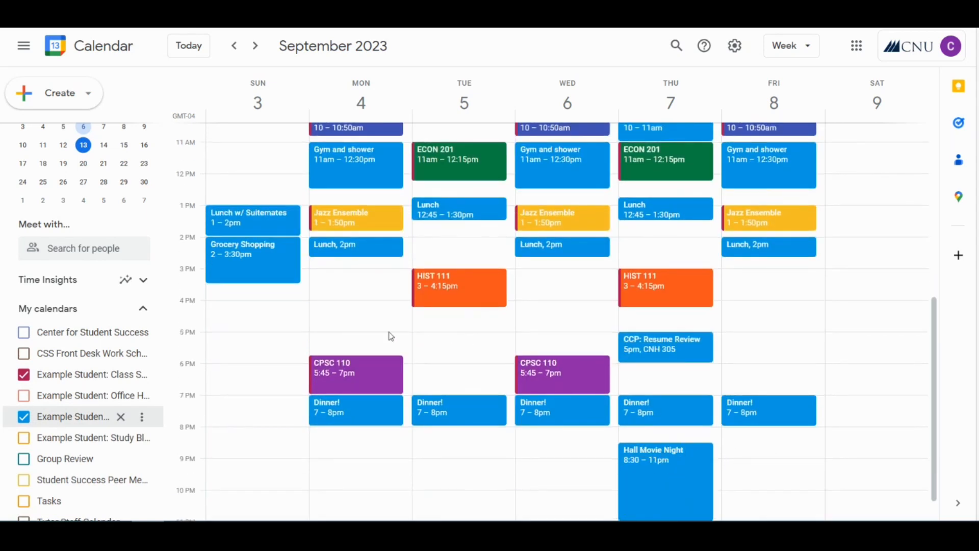
{"action": "scroll", "coordinate": [522, 380], "scroll_direction": "up", "scroll_amount": 2}
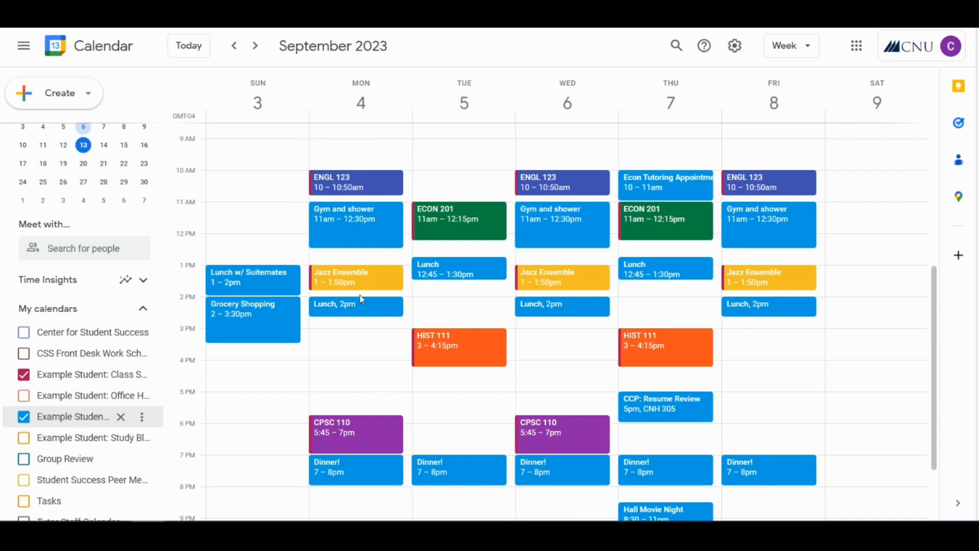
Show the Example Student: Office Hours and Example Student: Study Blocks & Assignments calendars as well
{"action": "left_click", "coordinate": [64, 400]}
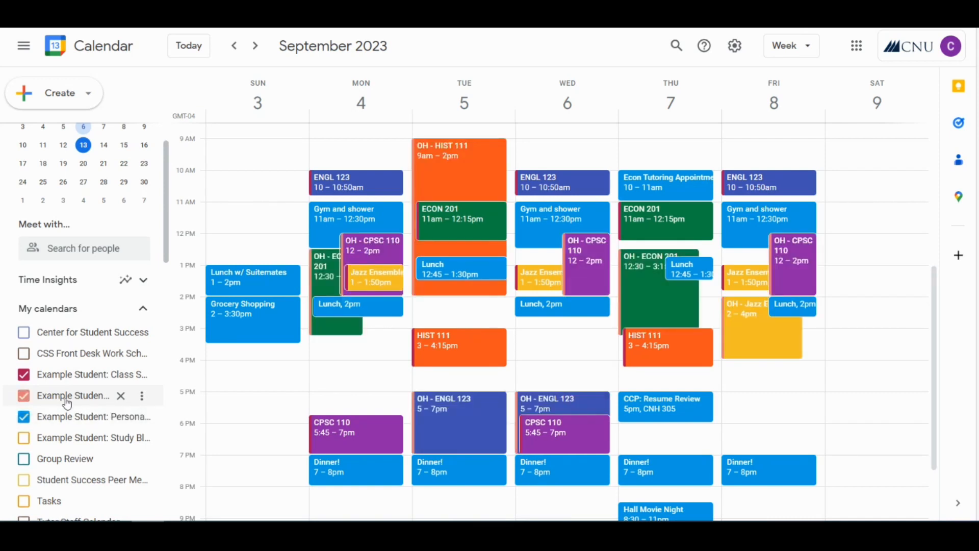
{"action": "left_click", "coordinate": [66, 400]}
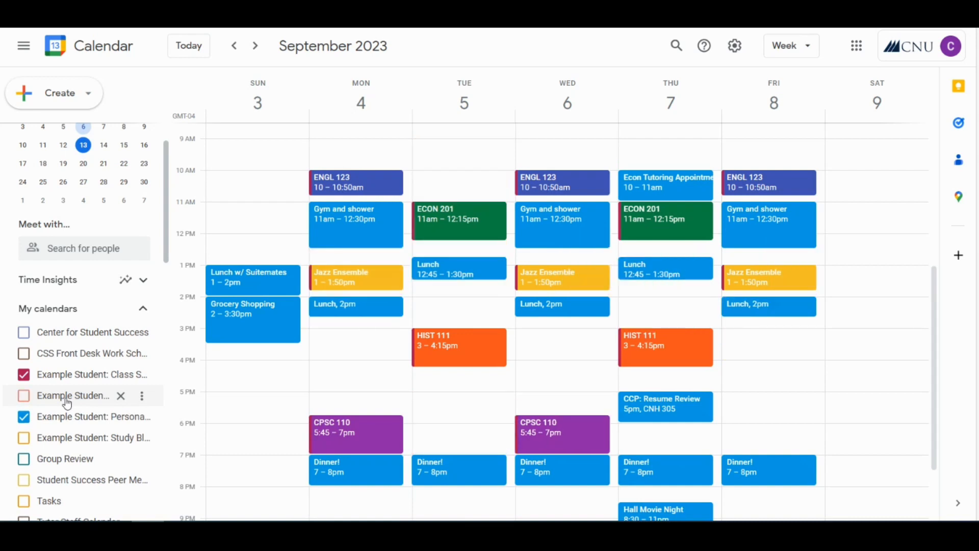
{"action": "left_click", "coordinate": [66, 400]}
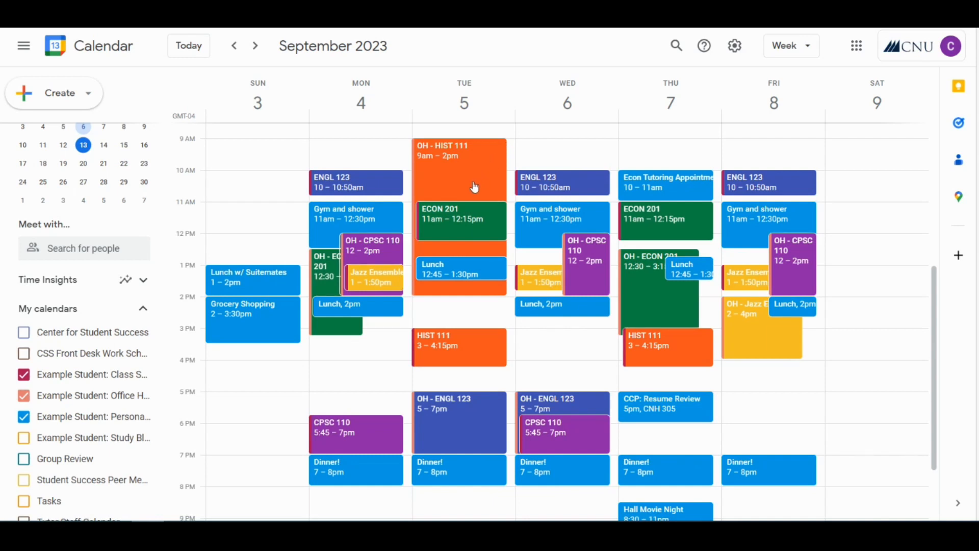
{"action": "left_click", "coordinate": [66, 440]}
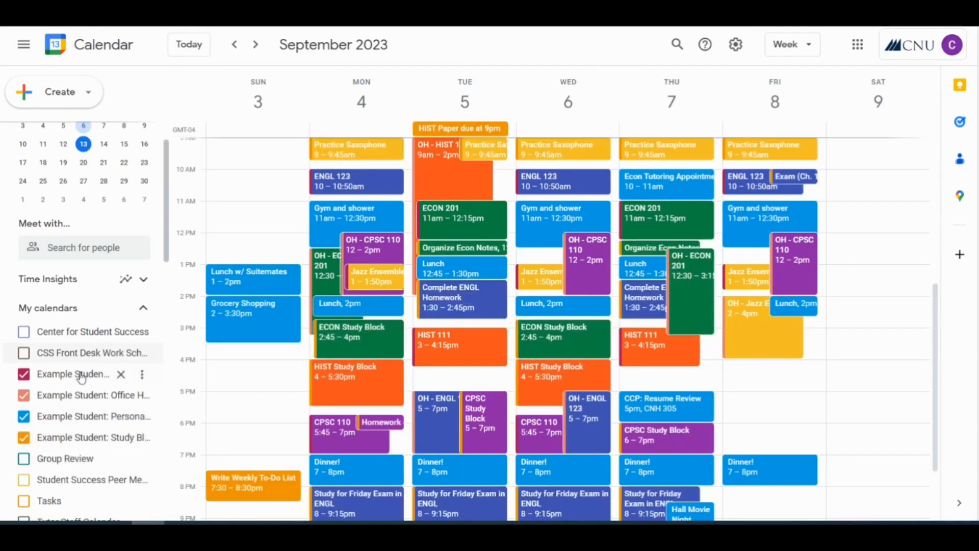
Hide the Office Hours calendar, and switch the Study Blocks & Assignments calendar off and on again to compare the free time
{"action": "left_click", "coordinate": [75, 403]}
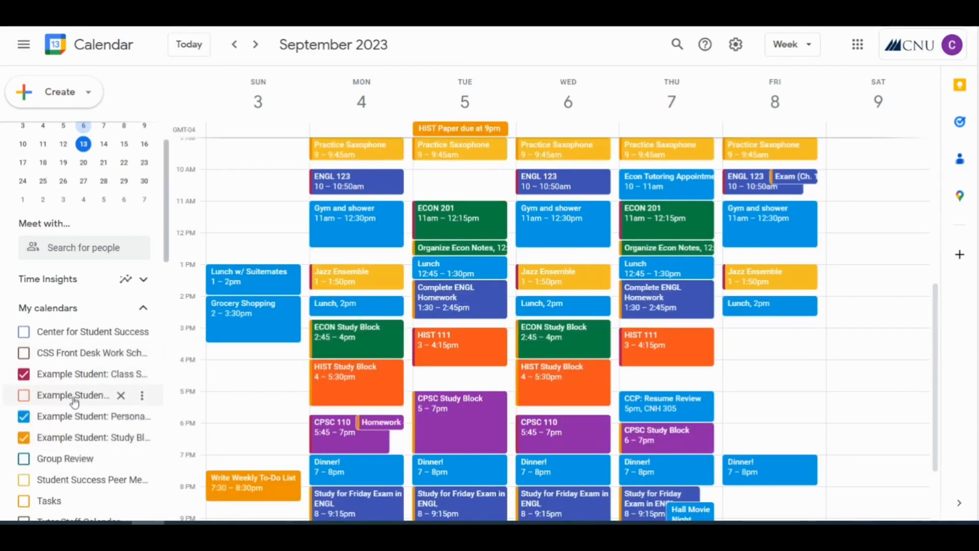
{"action": "left_click", "coordinate": [67, 437]}
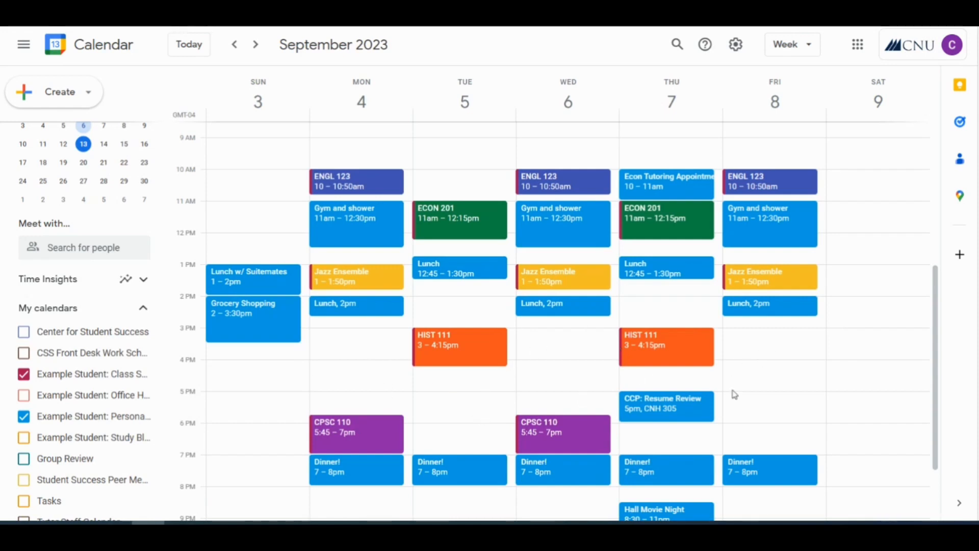
{"action": "left_click", "coordinate": [64, 441]}
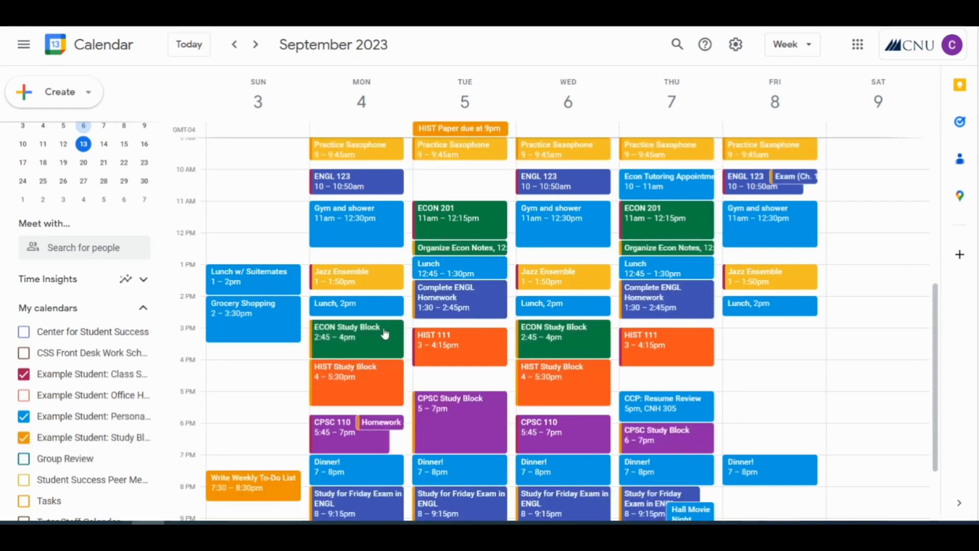
{"action": "left_click", "coordinate": [741, 339]}
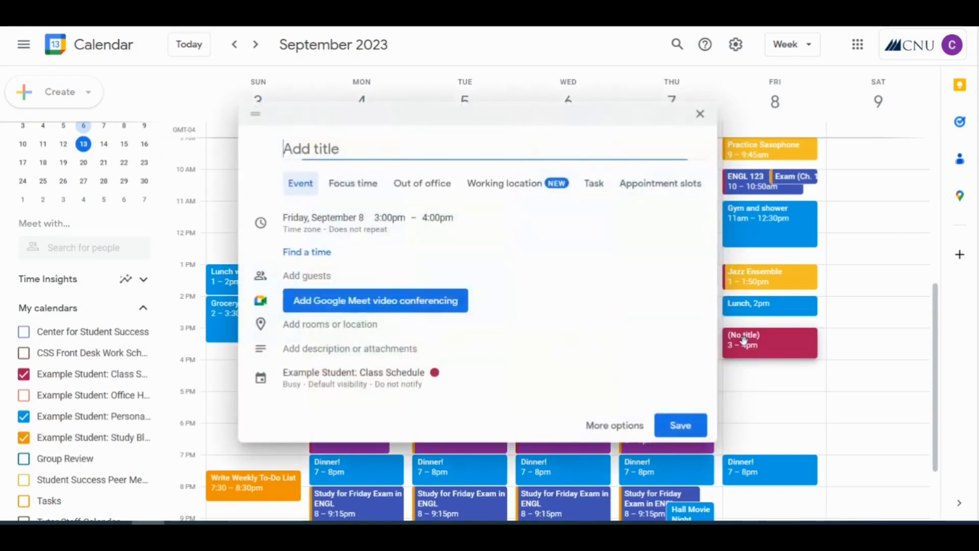
{"action": "left_click", "coordinate": [698, 113]}
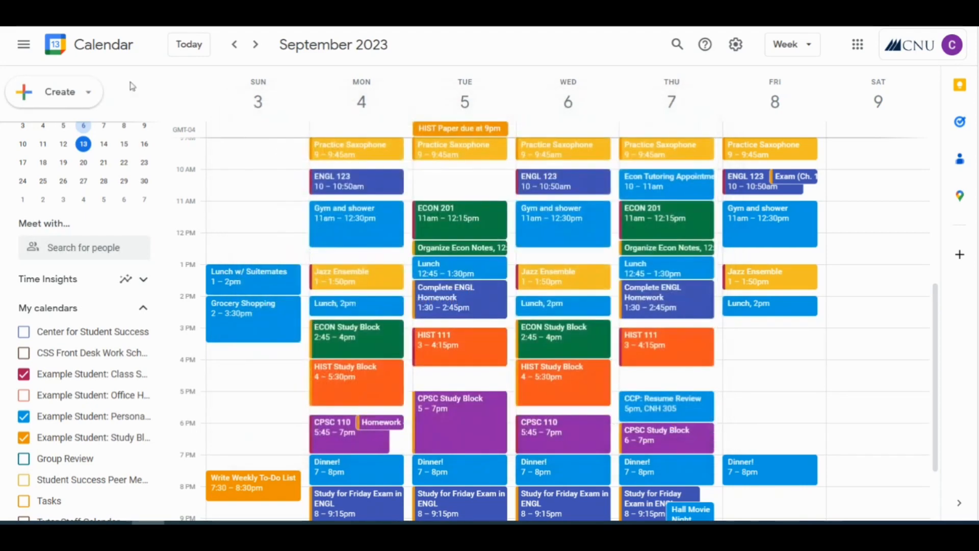
{"action": "left_click", "coordinate": [51, 99]}
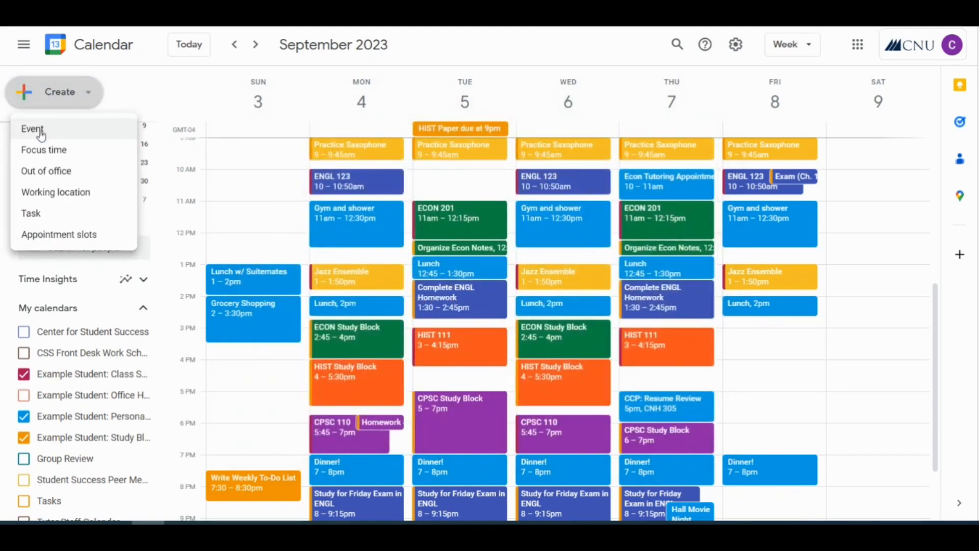
{"action": "left_click", "coordinate": [41, 134]}
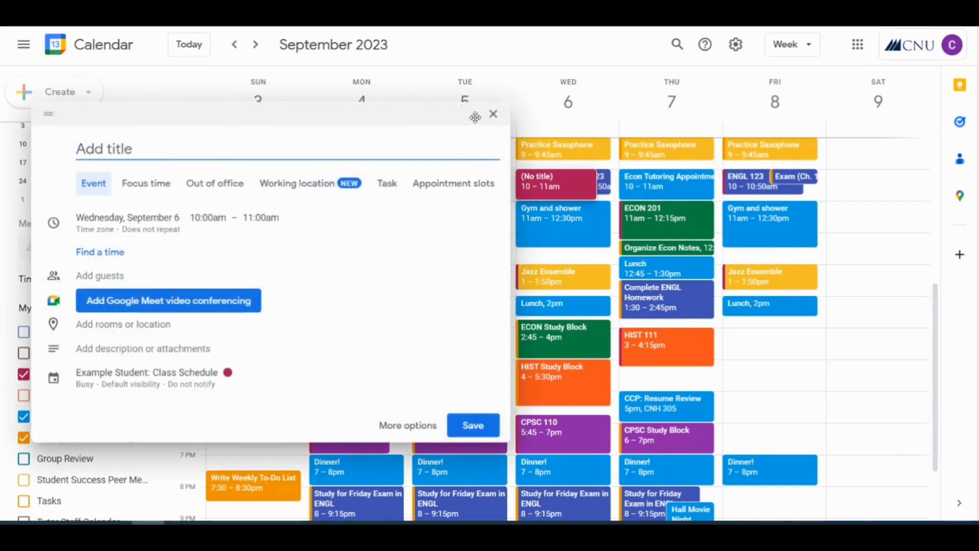
{"action": "left_click", "coordinate": [493, 114]}
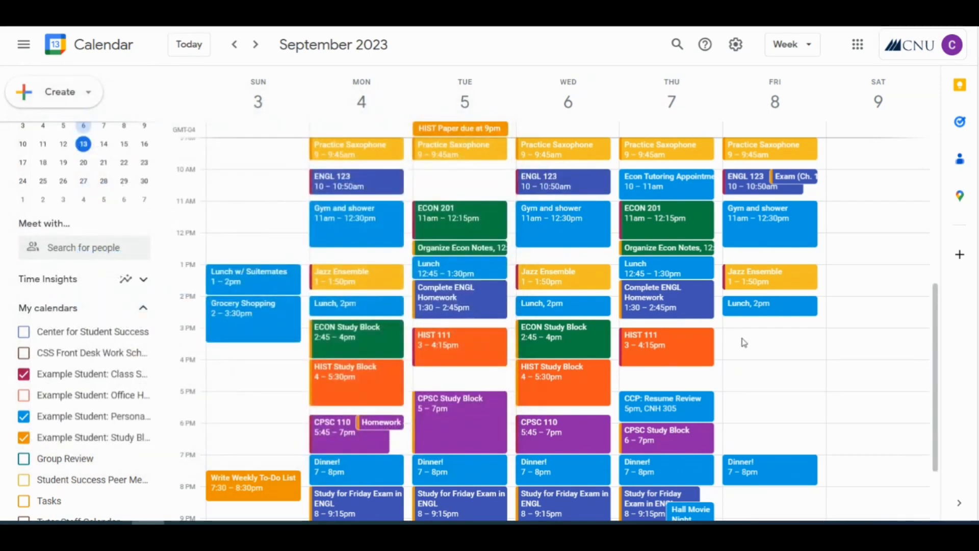
Start a new event on Friday, September 8, 3:00pm to 4:00pm, in the Example Student: Study Blocks & Assignments calendar
{"action": "left_click", "coordinate": [743, 343]}
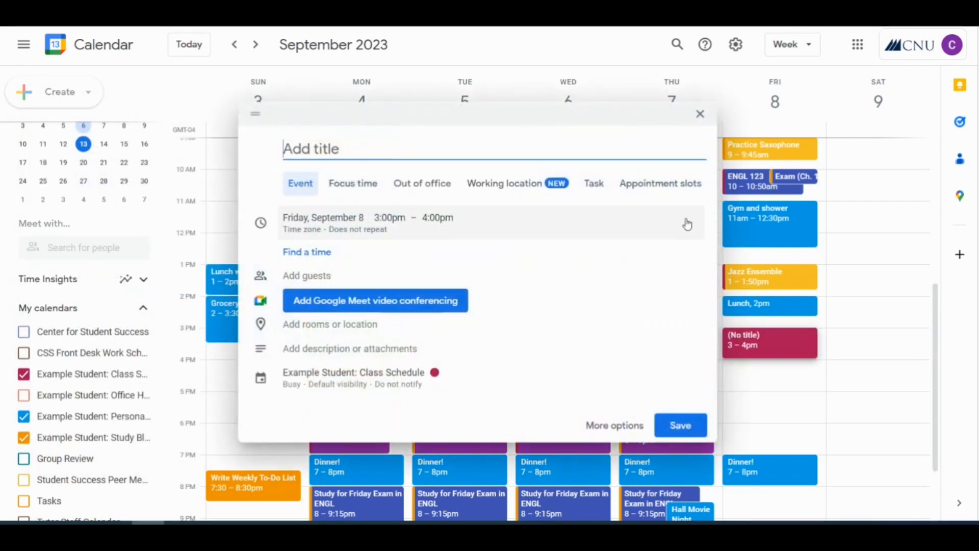
{"action": "left_click", "coordinate": [379, 378]}
{"action": "left_click", "coordinate": [380, 352]}
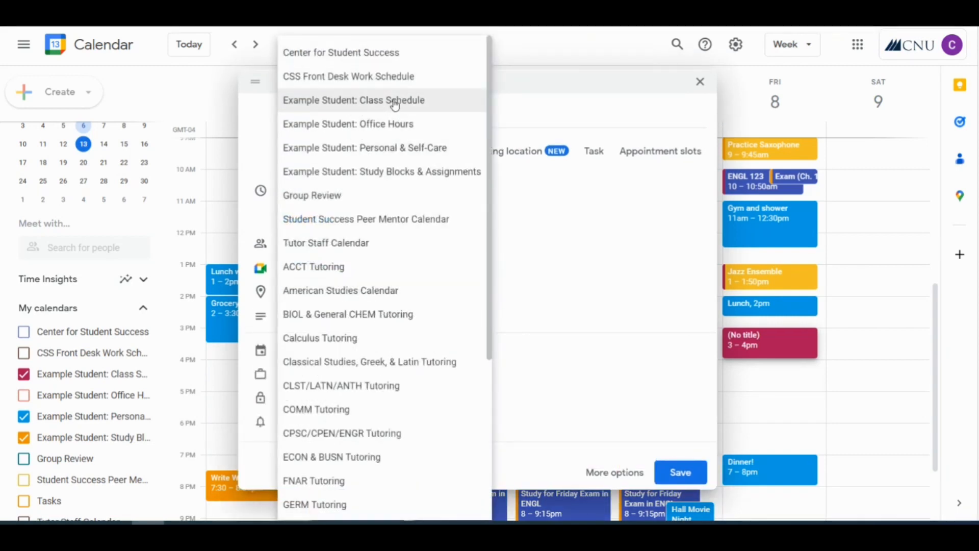
{"action": "left_click", "coordinate": [386, 172]}
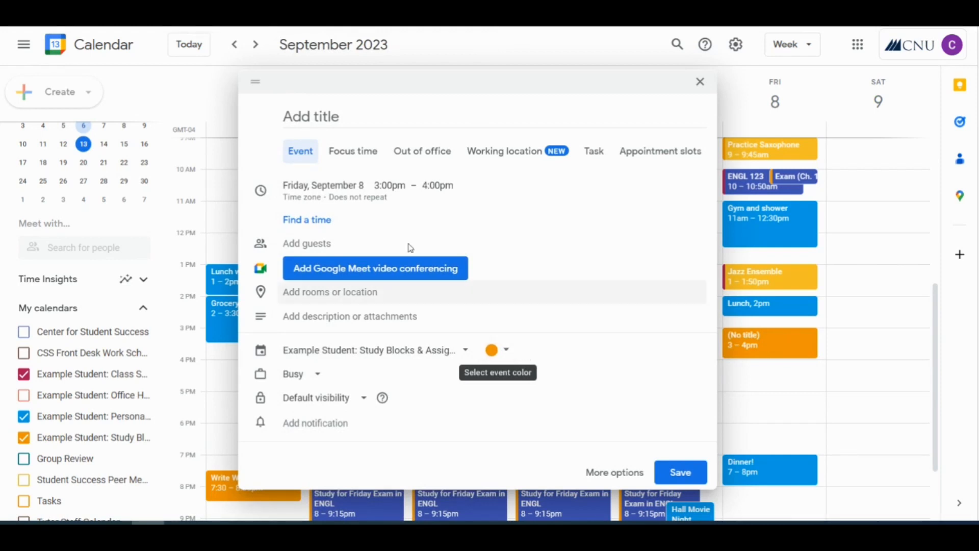
Title the new event ECON Study Block and set its color to dark green
{"action": "left_click", "coordinate": [368, 115]}
{"action": "type", "text": "EC"}
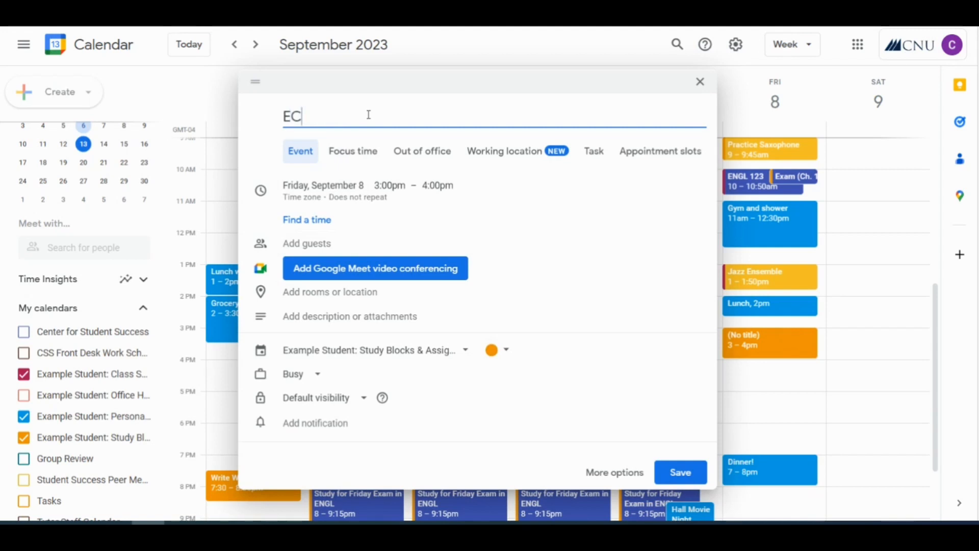
{"action": "type", "text": "ON Study Block"}
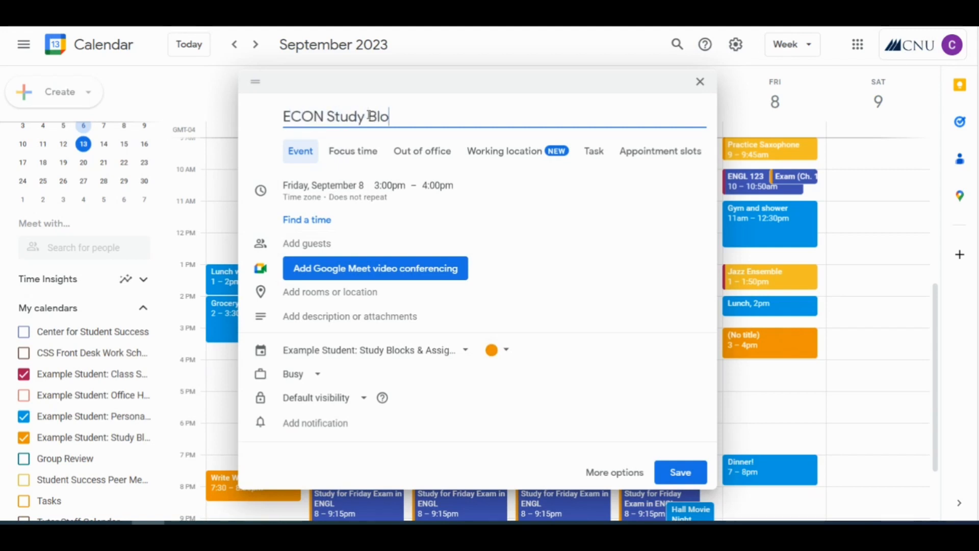
{"action": "left_click", "coordinate": [509, 360]}
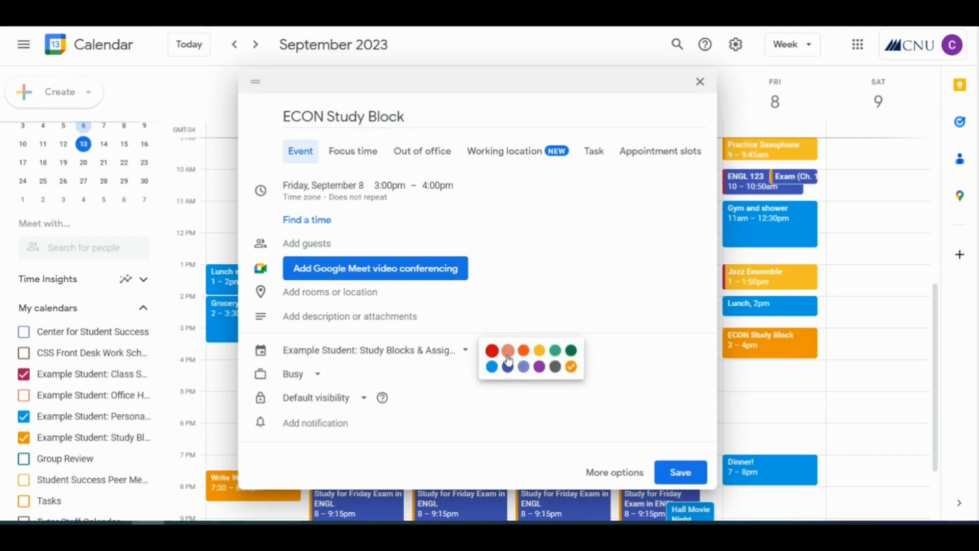
{"action": "left_click", "coordinate": [570, 351]}
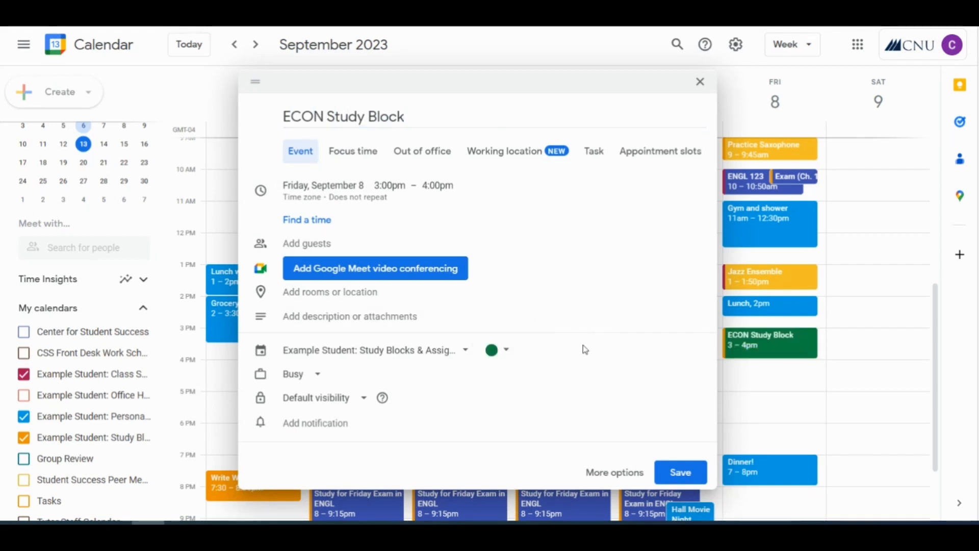
Set the location of the ECON Study Block event to Library
{"action": "left_click_drag", "start_coordinate": [568, 87], "coordinate": [313, 87]}
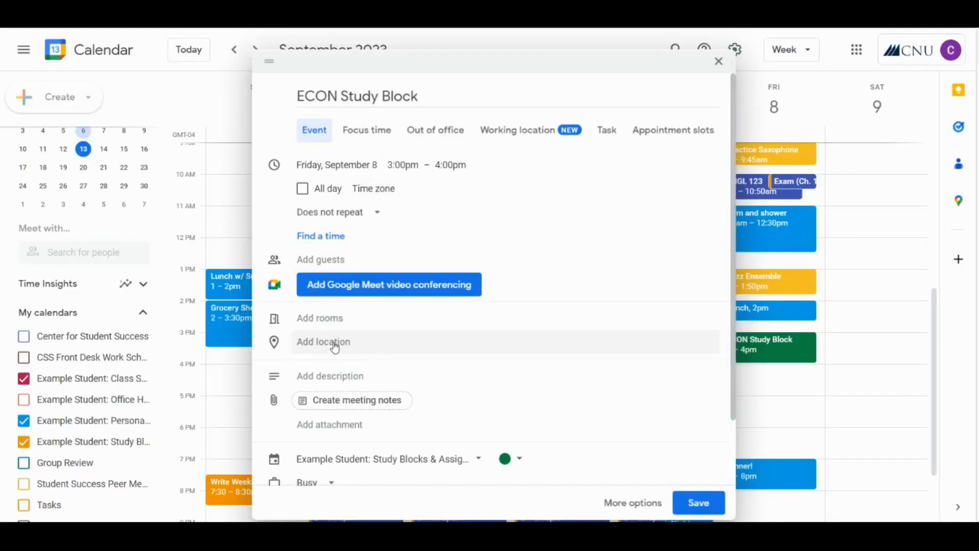
{"action": "left_click", "coordinate": [334, 342]}
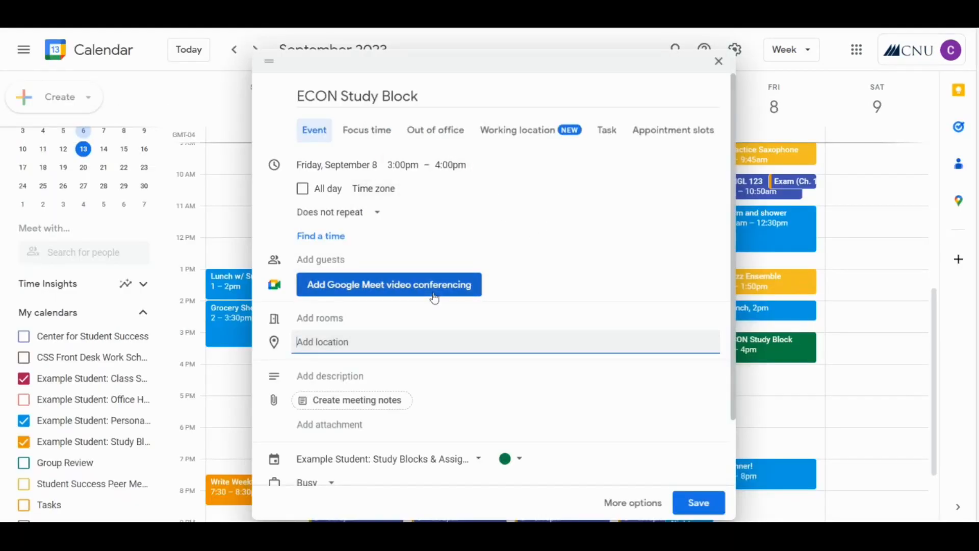
{"action": "type", "text": "Library"}
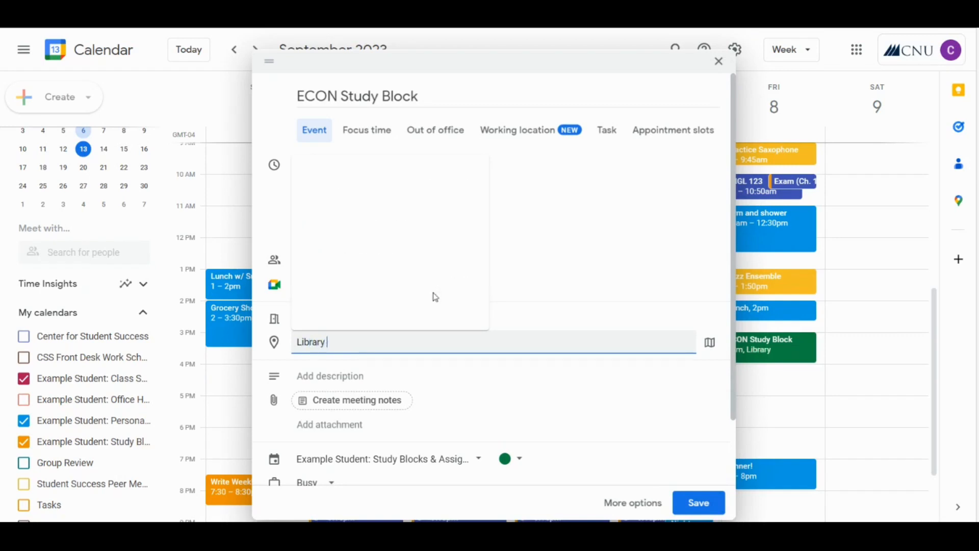
{"action": "left_click", "coordinate": [693, 168]}
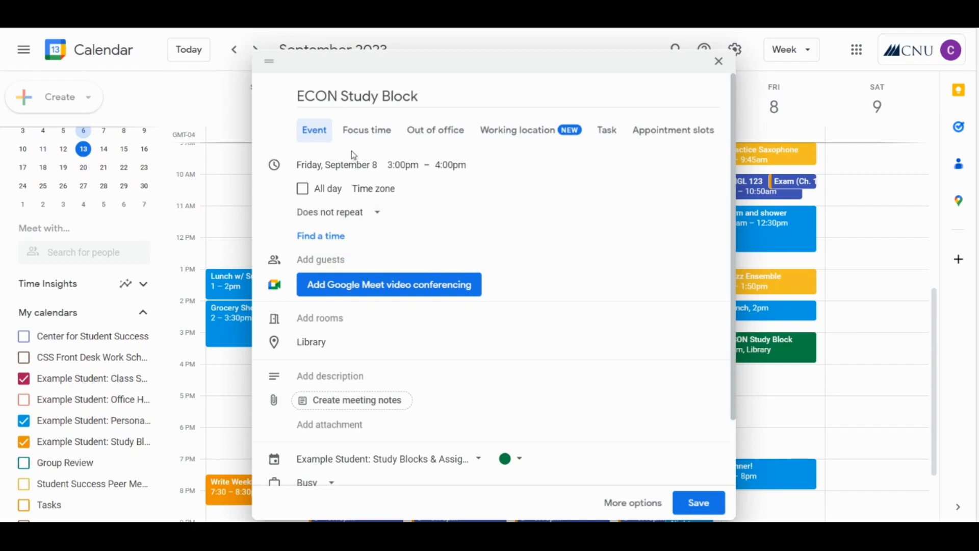
Try a custom recurrence for the ECON Study Block event, repeating weekly on Wednesday and Friday until a fixed end date
{"action": "left_click", "coordinate": [337, 224]}
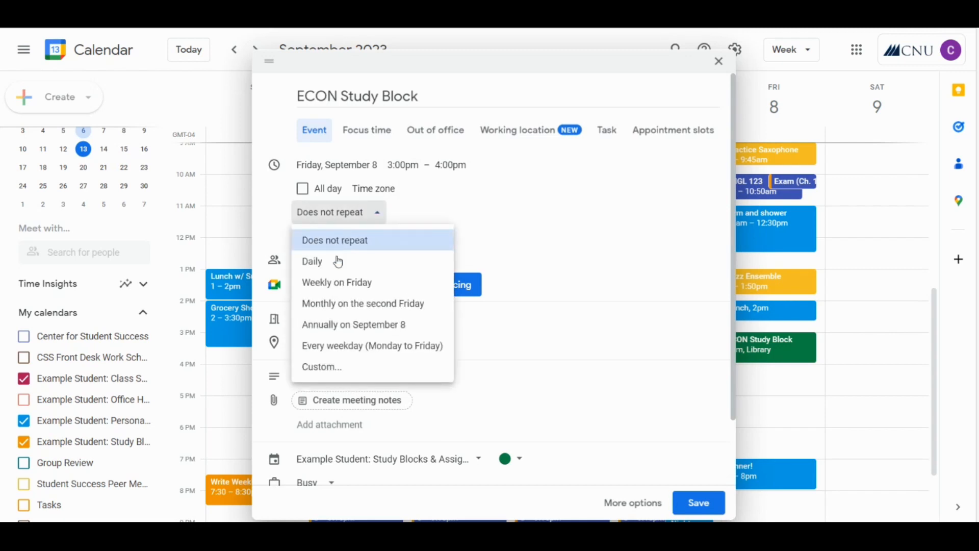
{"action": "left_click", "coordinate": [329, 366]}
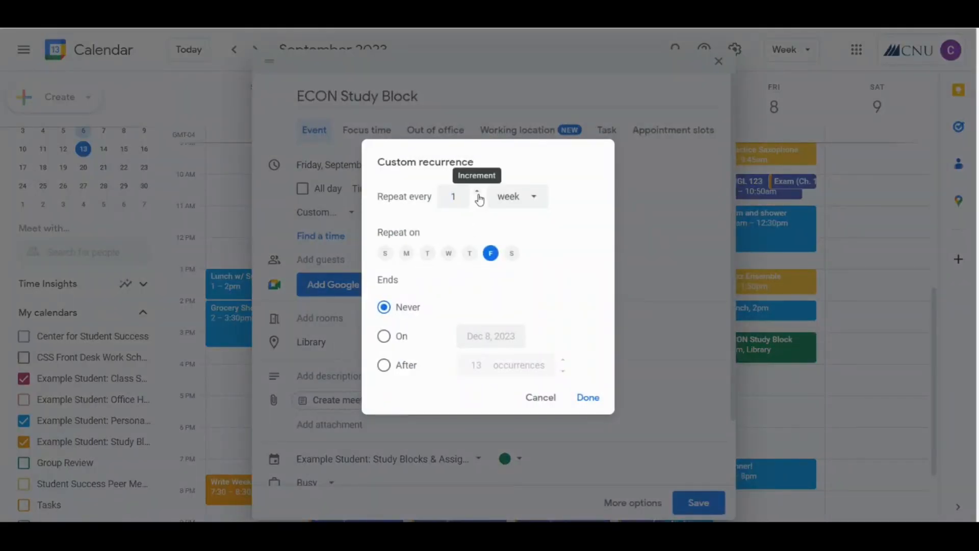
{"action": "left_click", "coordinate": [448, 254]}
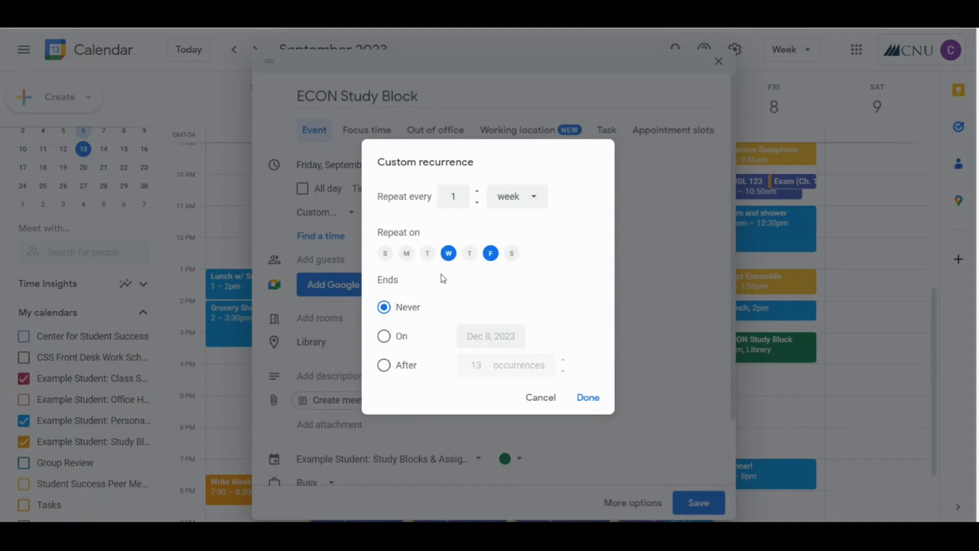
{"action": "left_click", "coordinate": [385, 337]}
{"action": "left_click", "coordinate": [491, 336]}
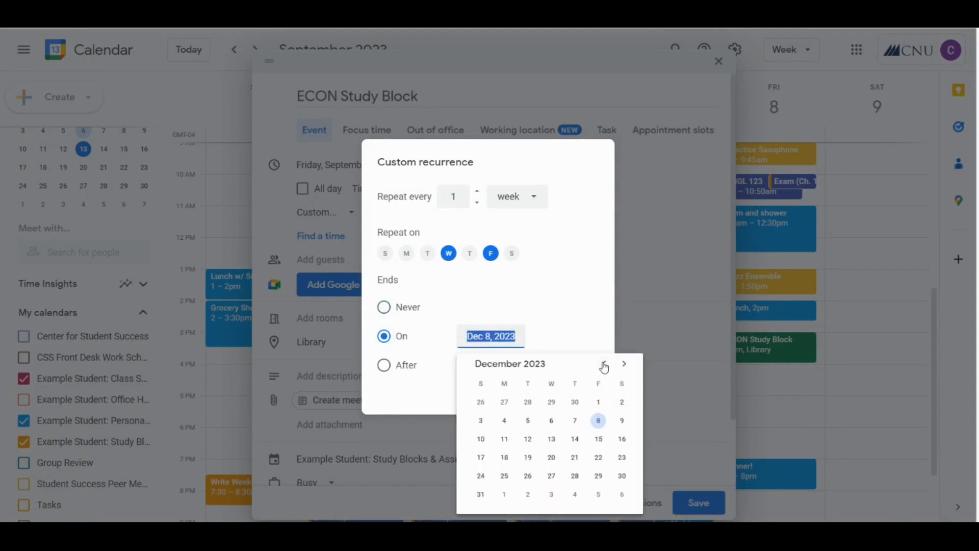
{"action": "left_click", "coordinate": [590, 328]}
{"action": "left_click", "coordinate": [723, 339]}
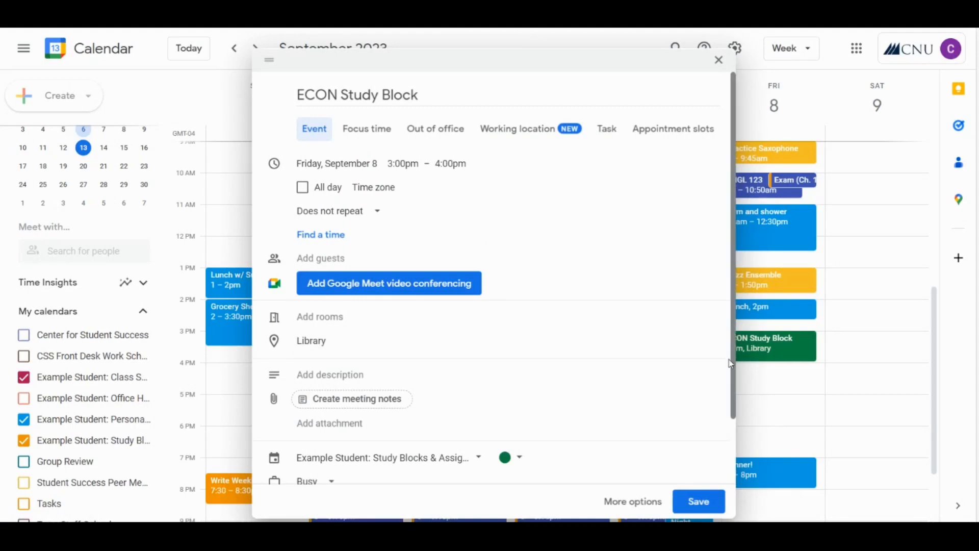
Add a custom email notification 3 days before the ECON Study Block event
{"action": "left_click_drag", "start_coordinate": [734, 362], "coordinate": [719, 428]}
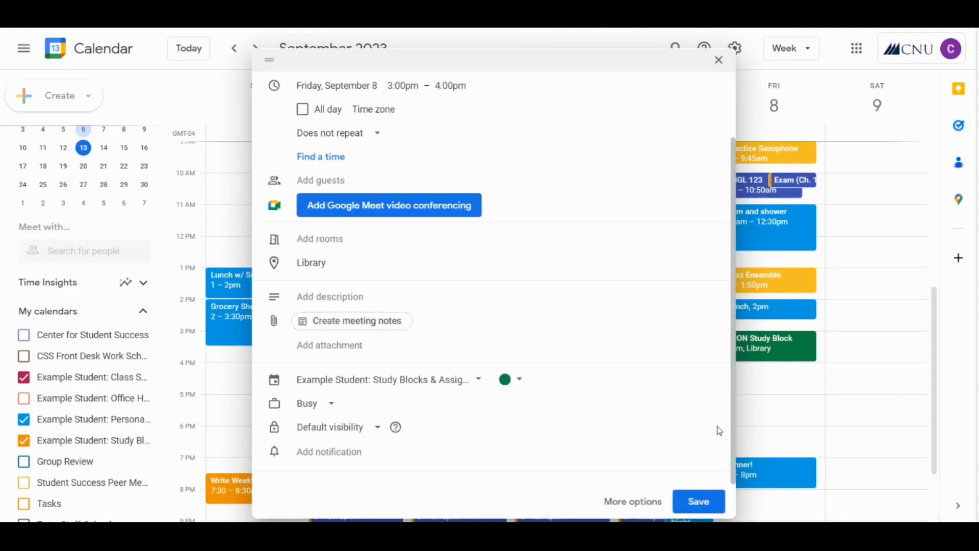
{"action": "left_click", "coordinate": [315, 451]}
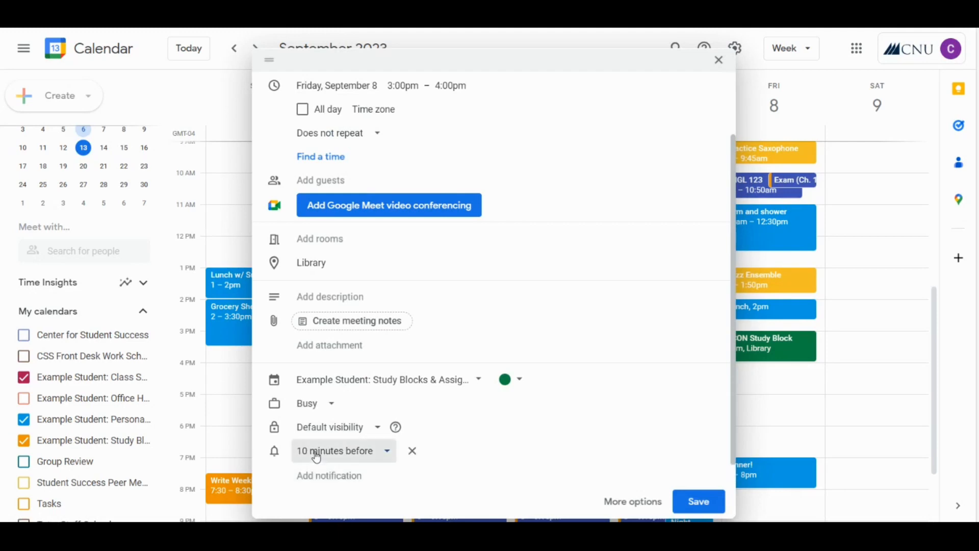
{"action": "left_click", "coordinate": [375, 459]}
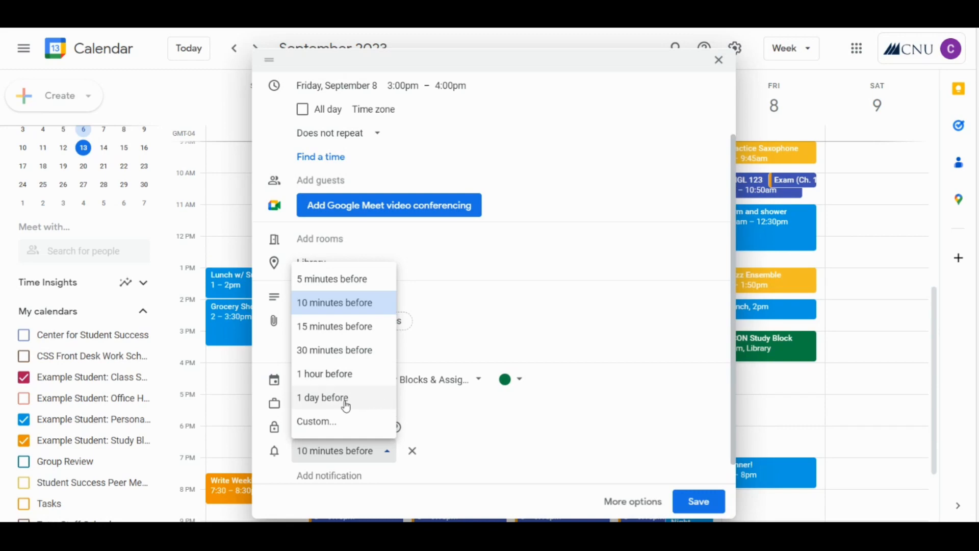
{"action": "left_click", "coordinate": [340, 423]}
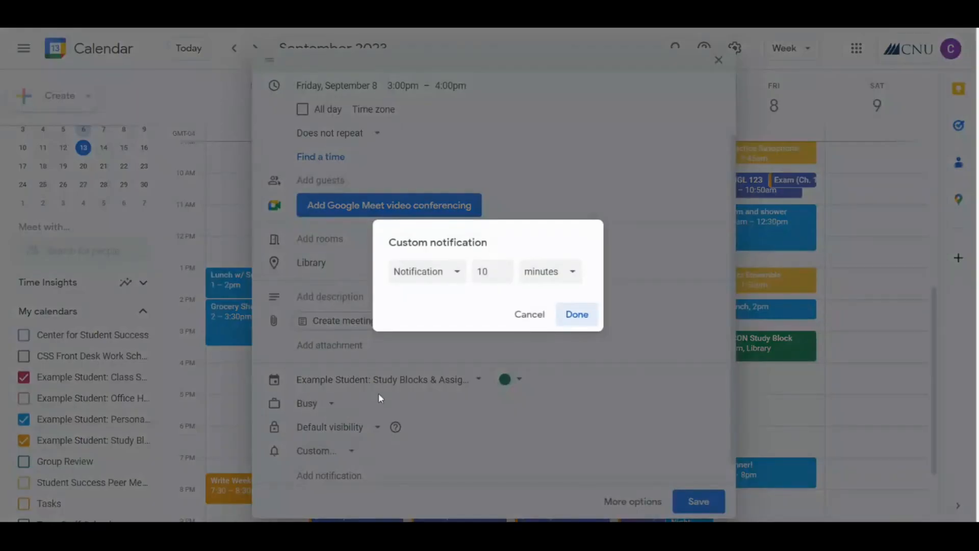
{"action": "left_click", "coordinate": [458, 284]}
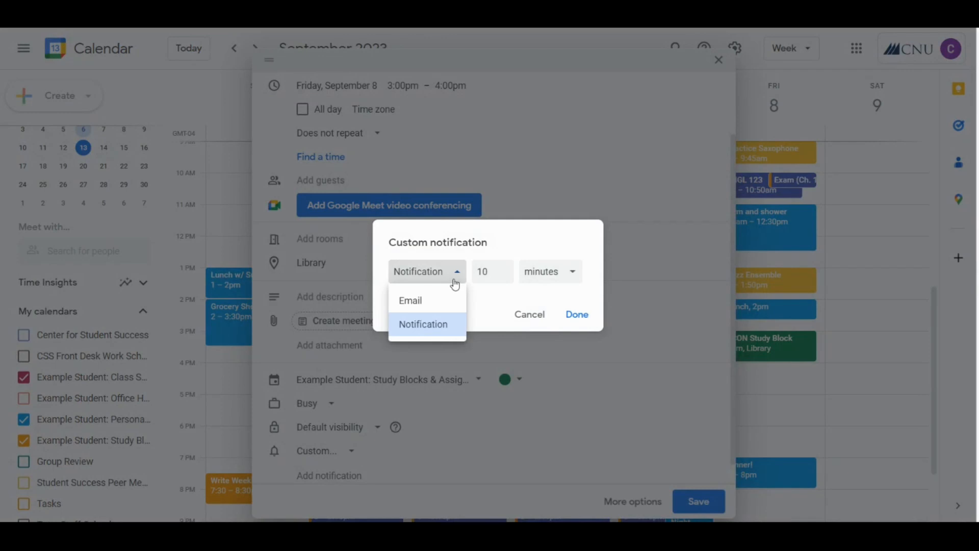
{"action": "left_click", "coordinate": [431, 304]}
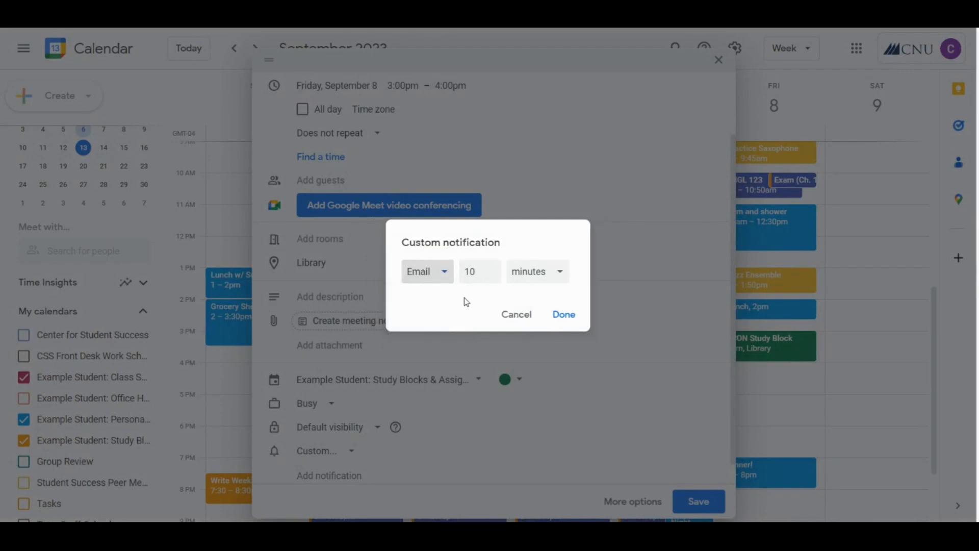
{"action": "left_click", "coordinate": [480, 275]}
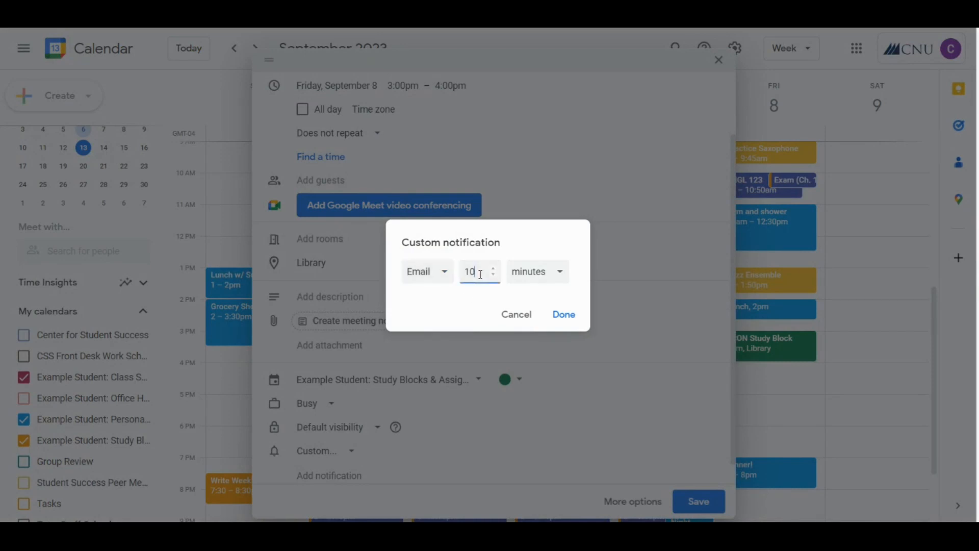
{"action": "double_click", "coordinate": [482, 273]}
{"action": "type", "text": "3"}
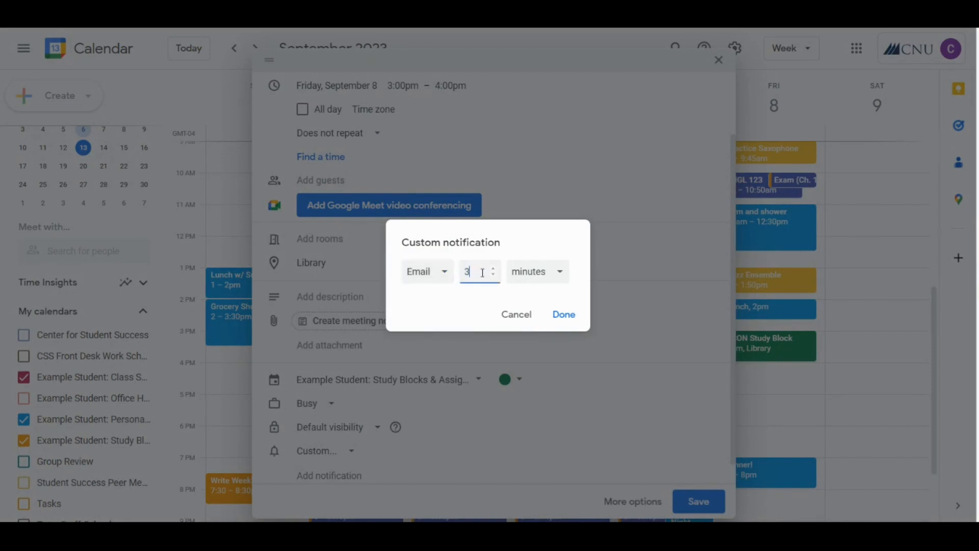
{"action": "left_click", "coordinate": [531, 271]}
{"action": "left_click", "coordinate": [525, 351]}
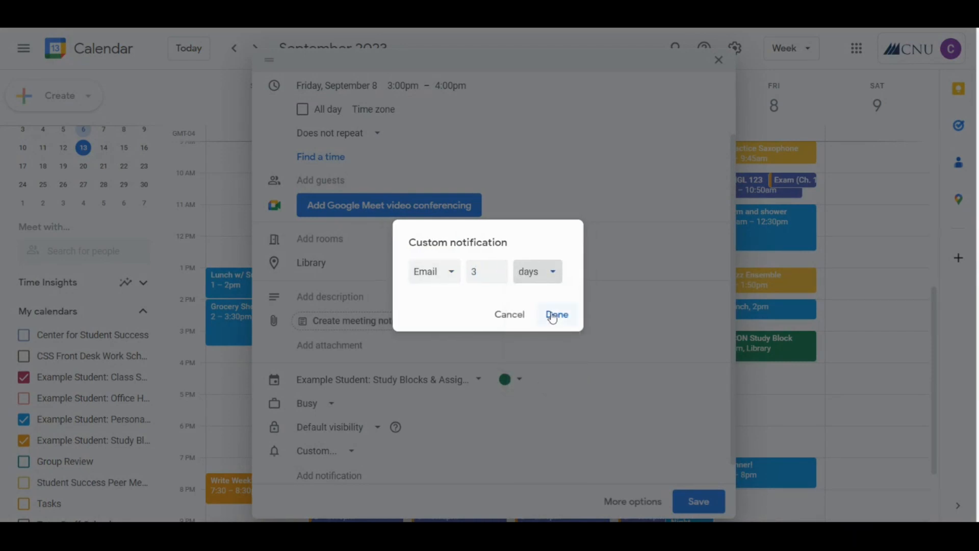
{"action": "left_click", "coordinate": [553, 316]}
Add a second custom reminder to the ECON Study Block event, as a notification 1 hour before
{"action": "left_click", "coordinate": [341, 475]}
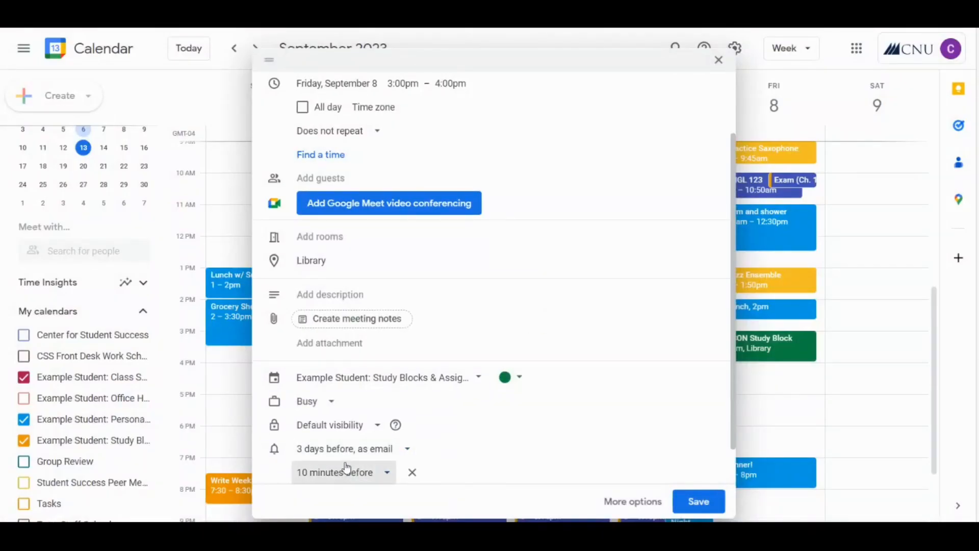
{"action": "left_click", "coordinate": [386, 472]}
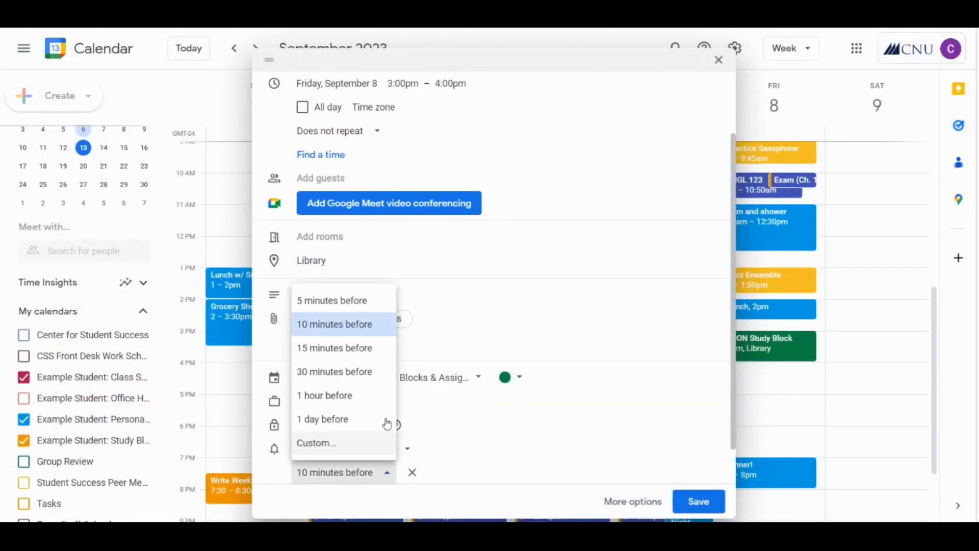
{"action": "left_click", "coordinate": [324, 442]}
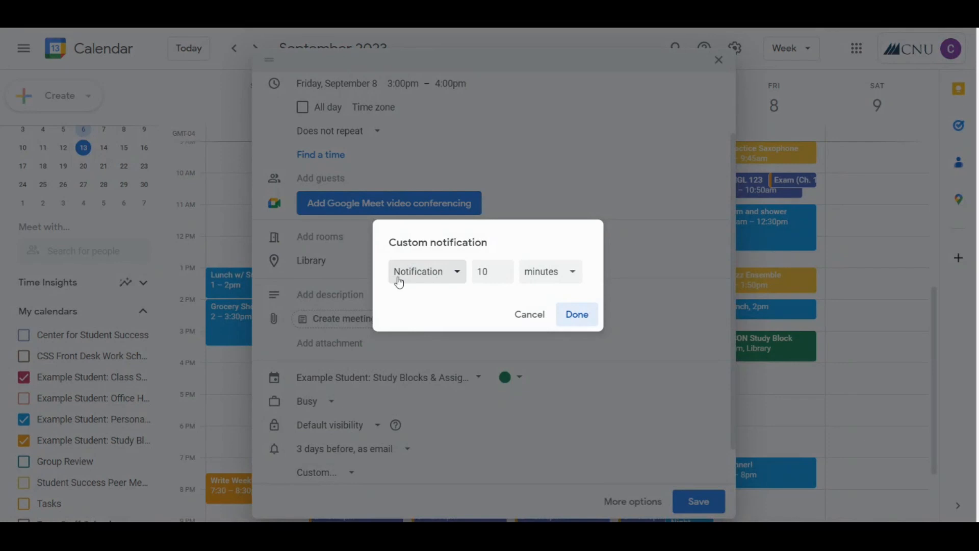
{"action": "double_click", "coordinate": [480, 272]}
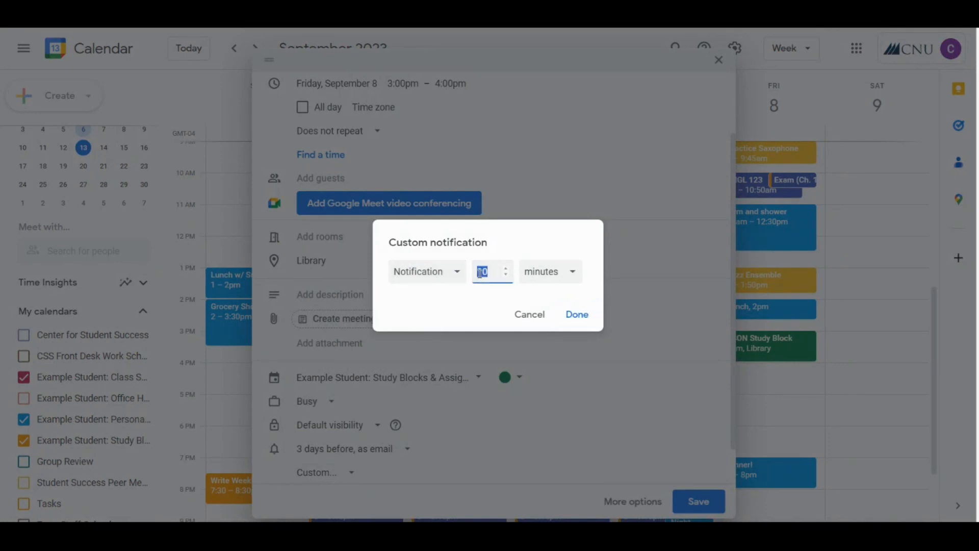
{"action": "type", "text": "1"}
{"action": "left_click", "coordinate": [532, 272]}
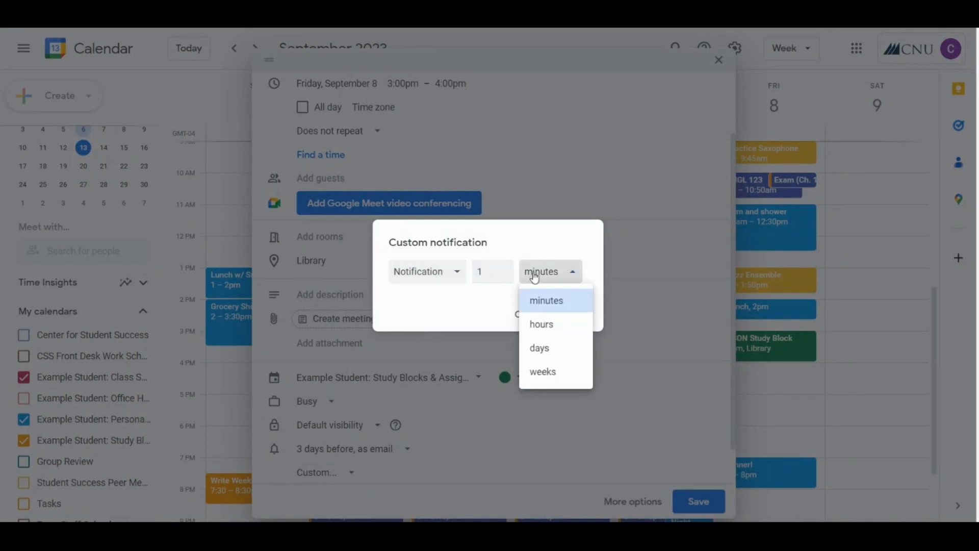
{"action": "left_click", "coordinate": [535, 328]}
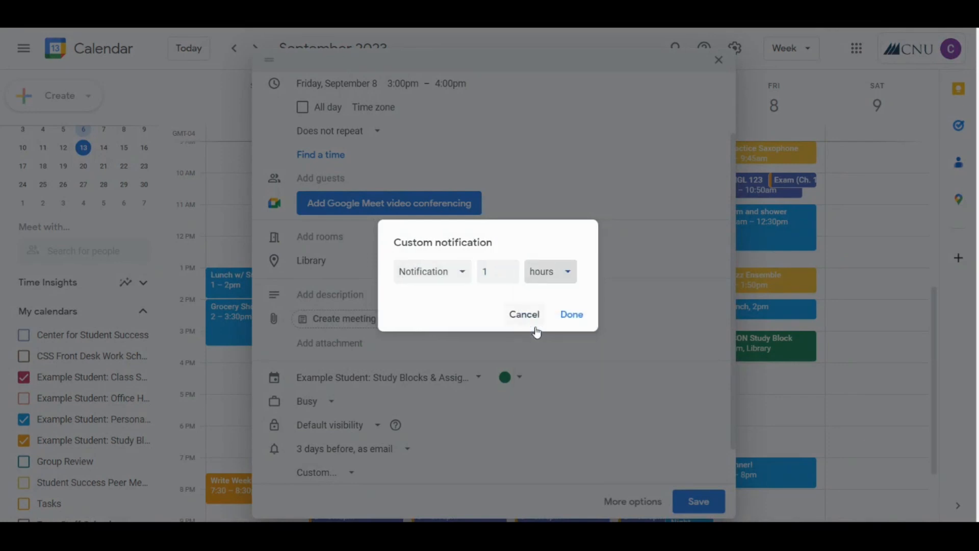
{"action": "left_click", "coordinate": [569, 317]}
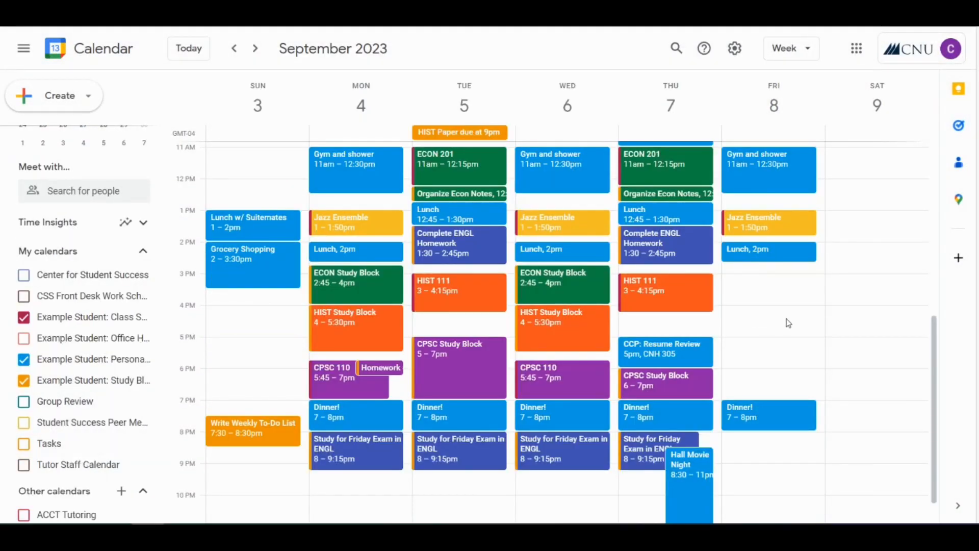
Open the Tasks list beside the calendar and turn on the Tasks calendar in the week view
{"action": "left_click", "coordinate": [959, 129]}
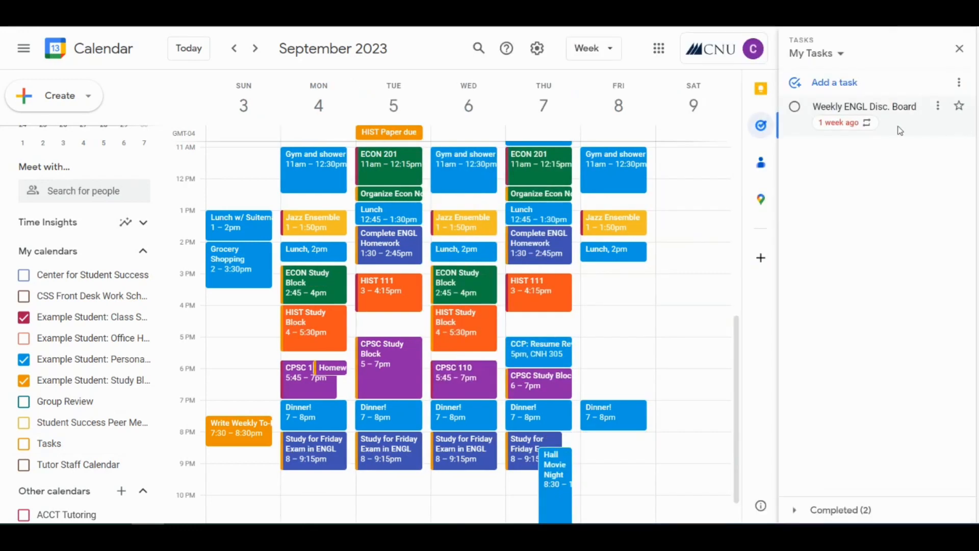
{"action": "left_click", "coordinate": [760, 127]}
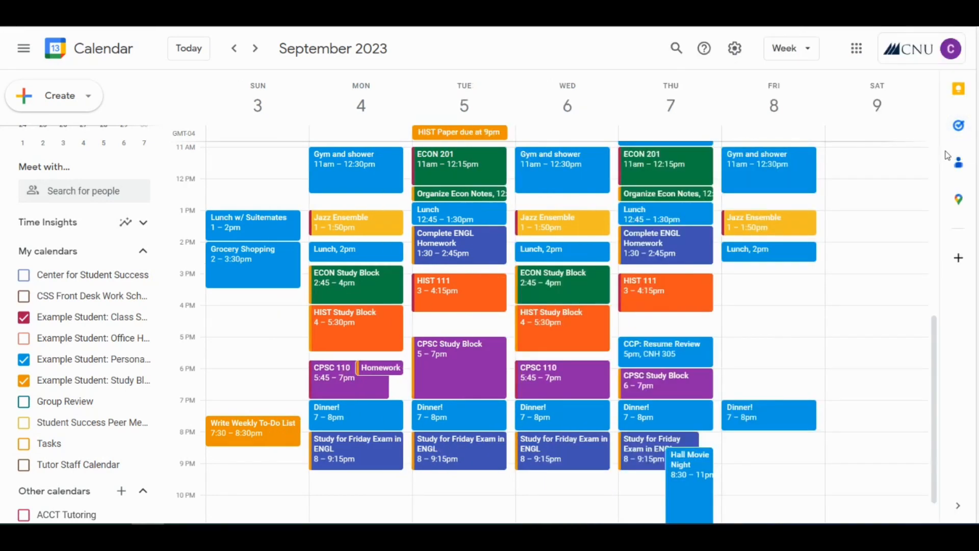
{"action": "left_click", "coordinate": [959, 127]}
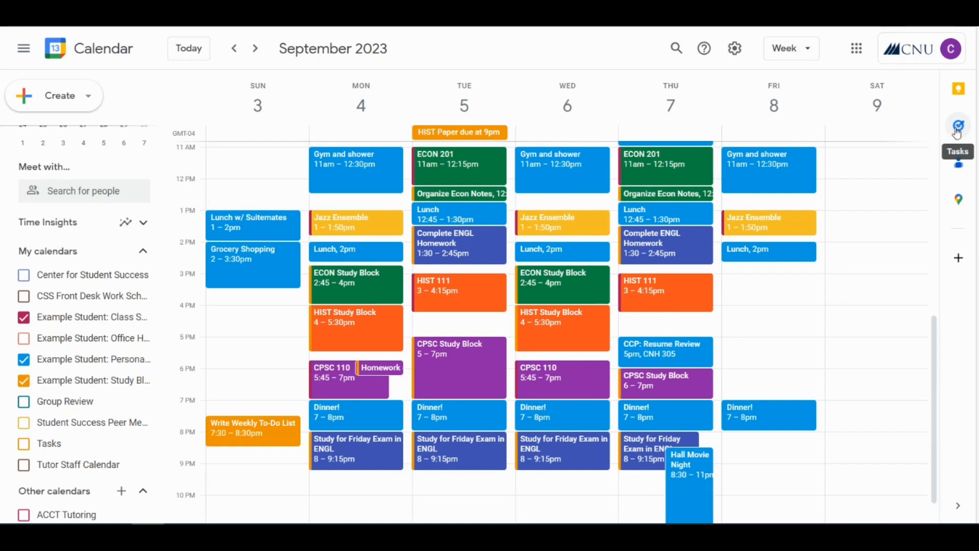
{"action": "left_click", "coordinate": [24, 444]}
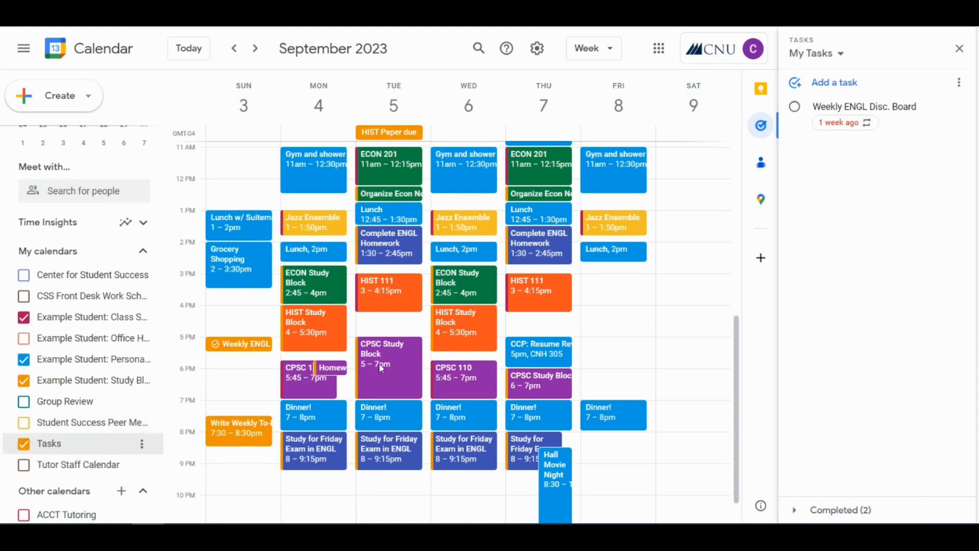
Try starting a new task from the task list and from the calendar on Friday, September 8 at 4:30pm
{"action": "left_click", "coordinate": [827, 87]}
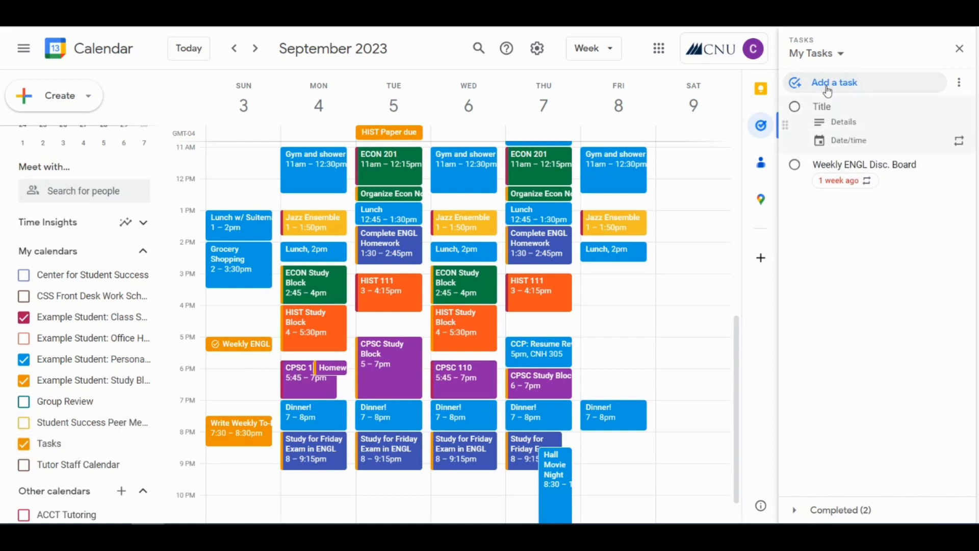
{"action": "left_click", "coordinate": [617, 327]}
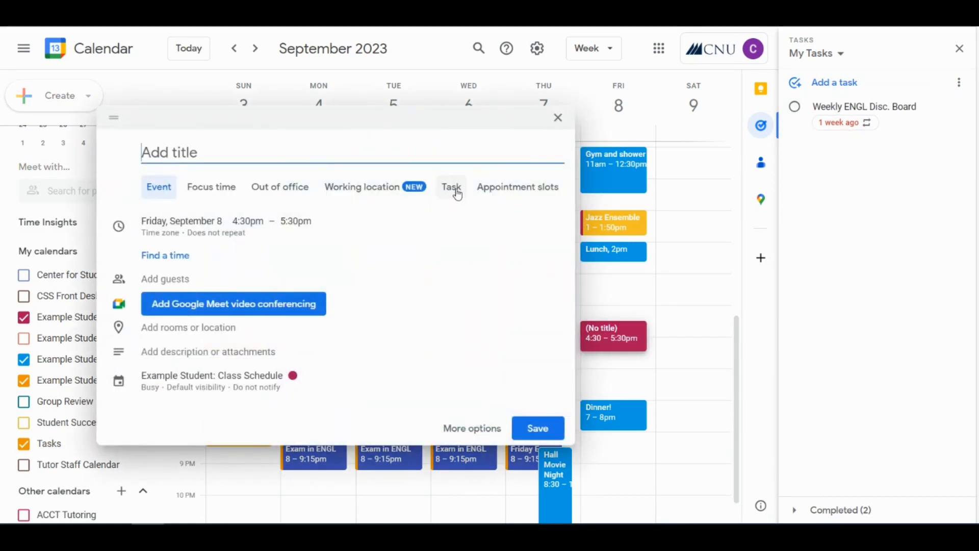
{"action": "left_click", "coordinate": [451, 187]}
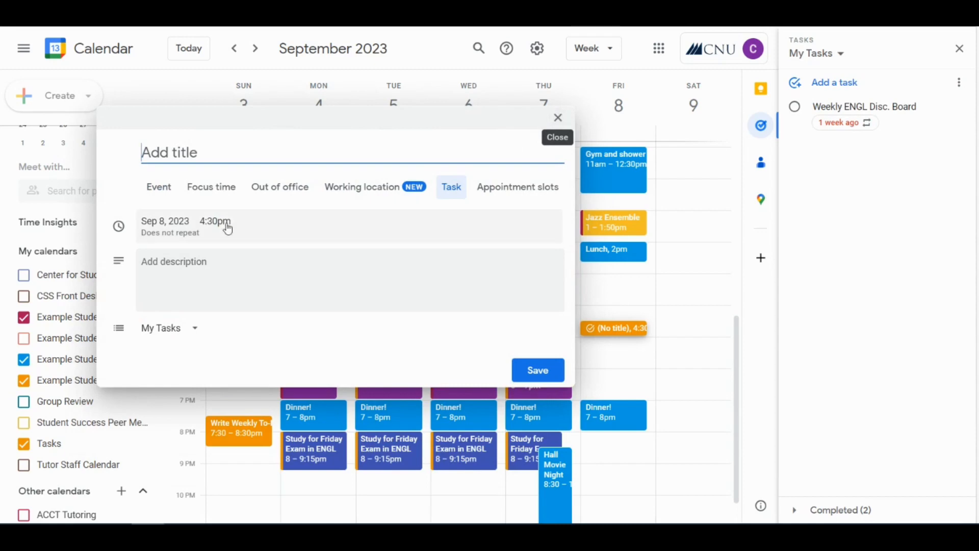
{"action": "left_click", "coordinate": [177, 232]}
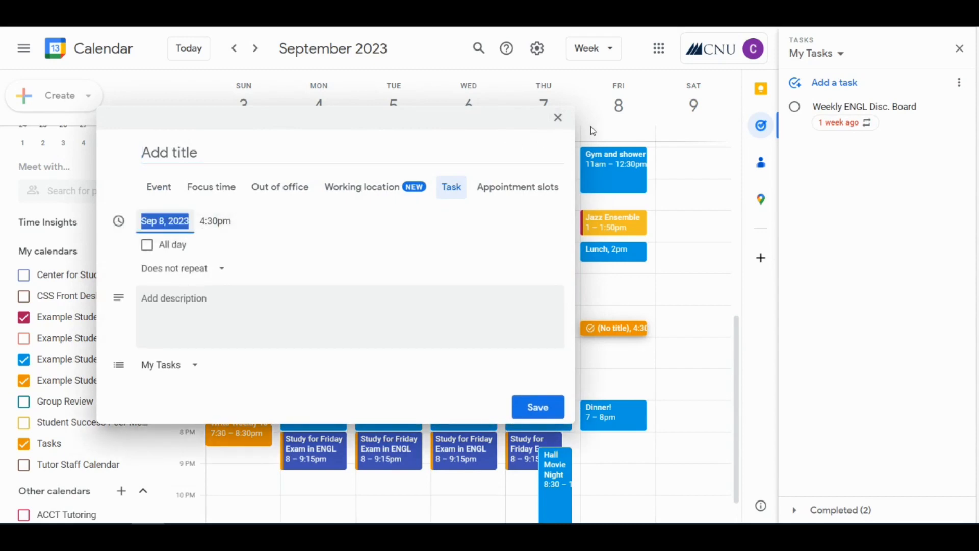
{"action": "left_click", "coordinate": [557, 118]}
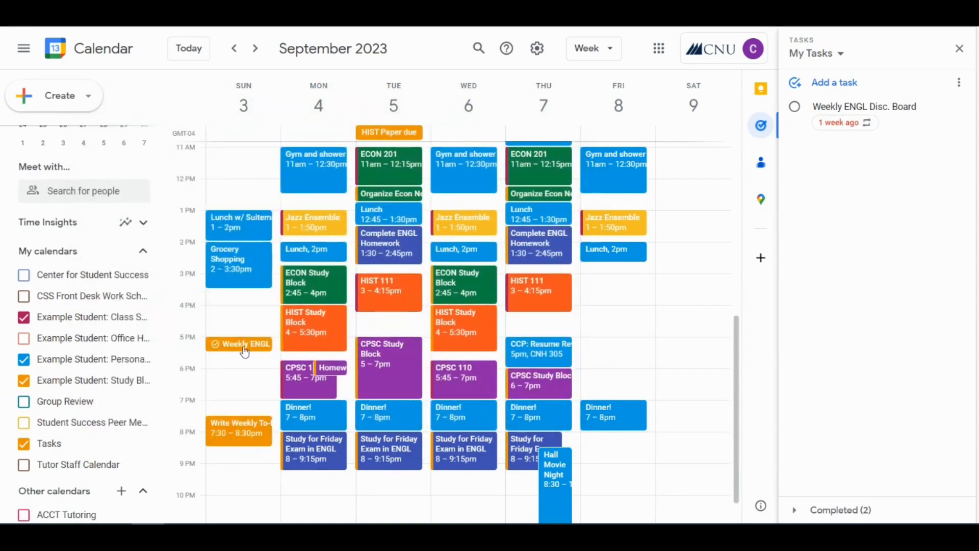
Mark the Weekly ENGL Disc. Board task on Sunday, September 3 as completed and close the Tasks list
{"action": "left_click", "coordinate": [244, 347]}
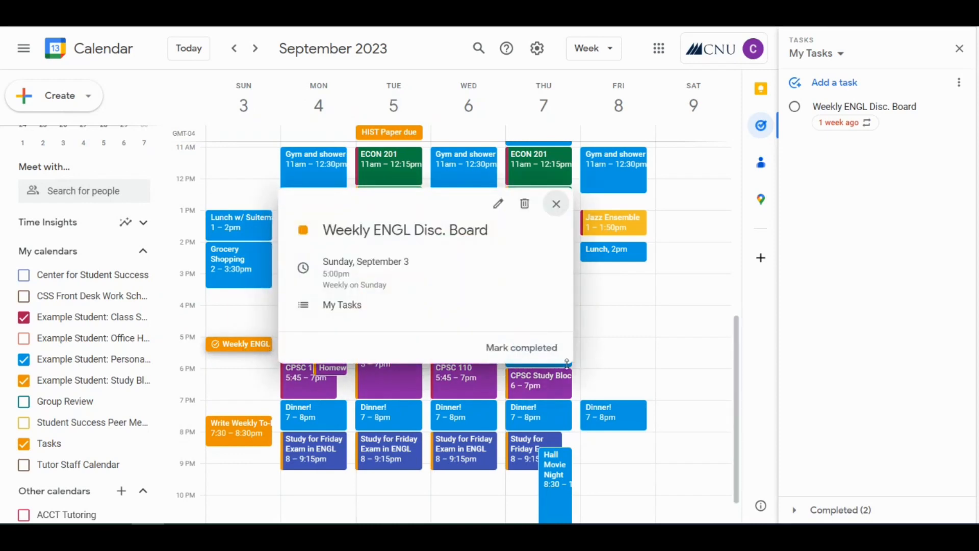
{"action": "left_click", "coordinate": [527, 348]}
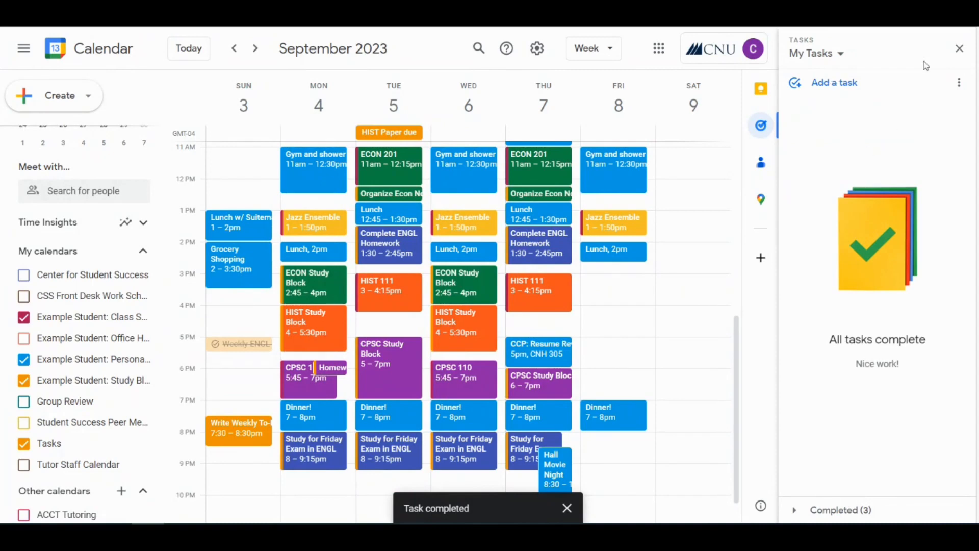
{"action": "left_click", "coordinate": [958, 50]}
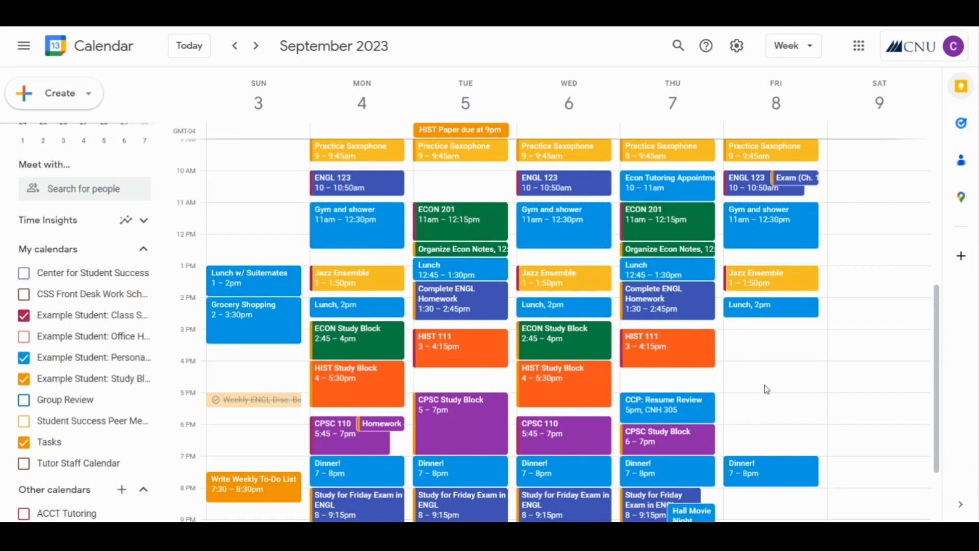
View the details of the homework deadline at 5:45pm on Monday, September 4, and close them
{"action": "left_click", "coordinate": [397, 432]}
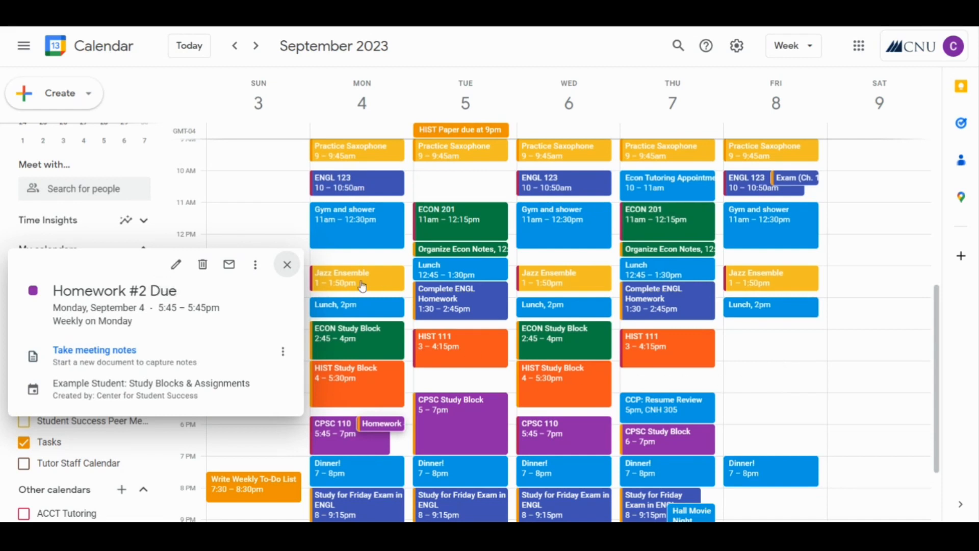
{"action": "left_click", "coordinate": [287, 264]}
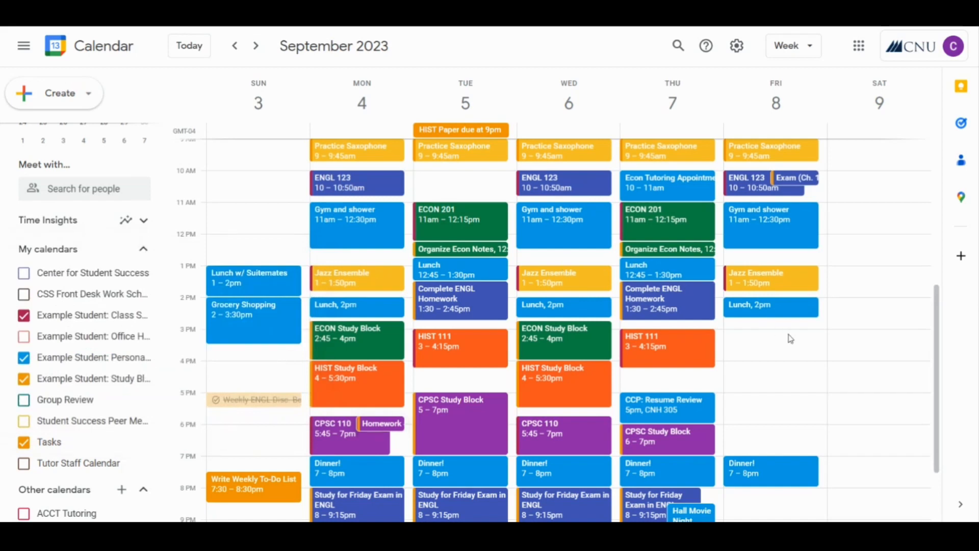